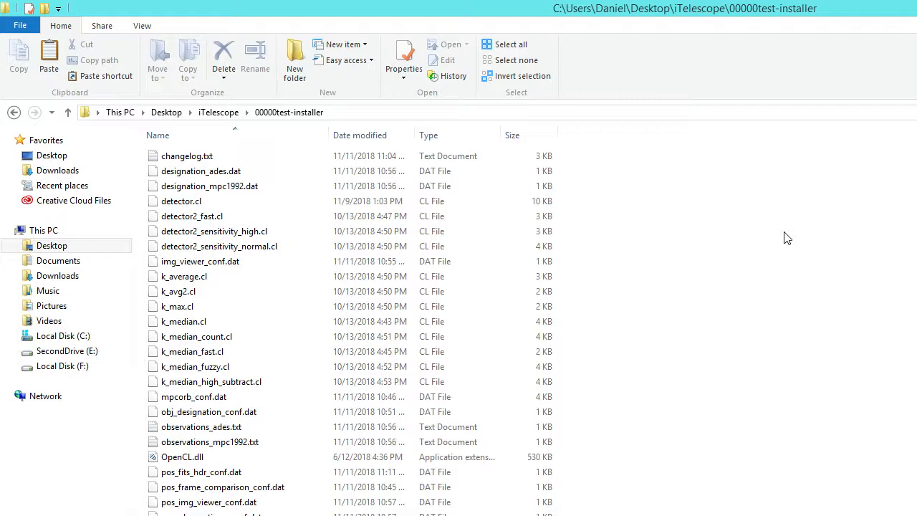
# - Open changelog.txt and review the v1.11 entries on ADES PSV and legacy MPC1992 reports
pyautogui.click(172, 155)
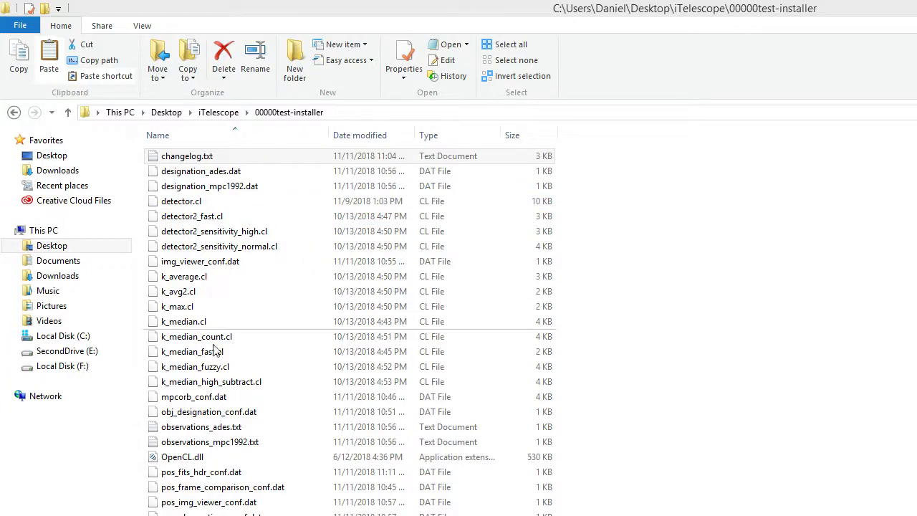
pyautogui.press('Return')
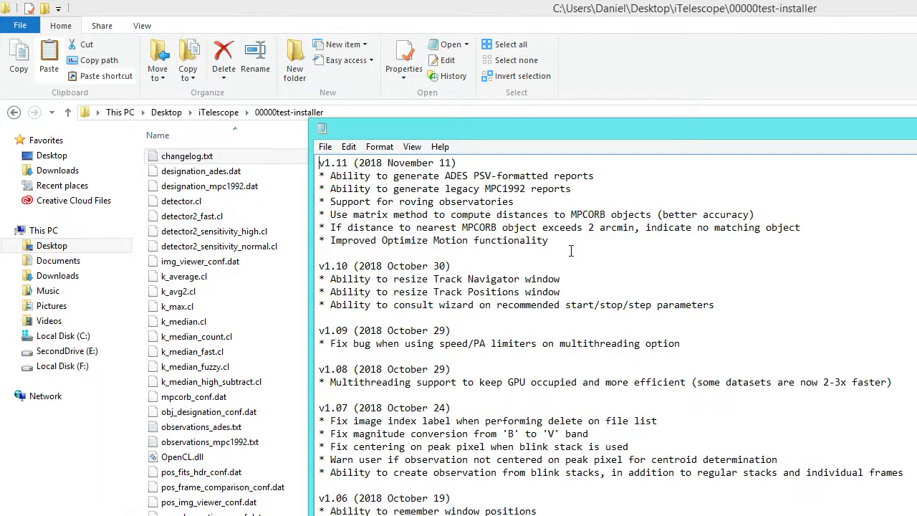
pyautogui.moveTo(564, 243); pyautogui.dragTo(275, 165)
pyautogui.click(508, 240)
pyautogui.moveTo(347, 163); pyautogui.dragTo(317, 163)
pyautogui.moveTo(577, 190); pyautogui.dragTo(285, 176)
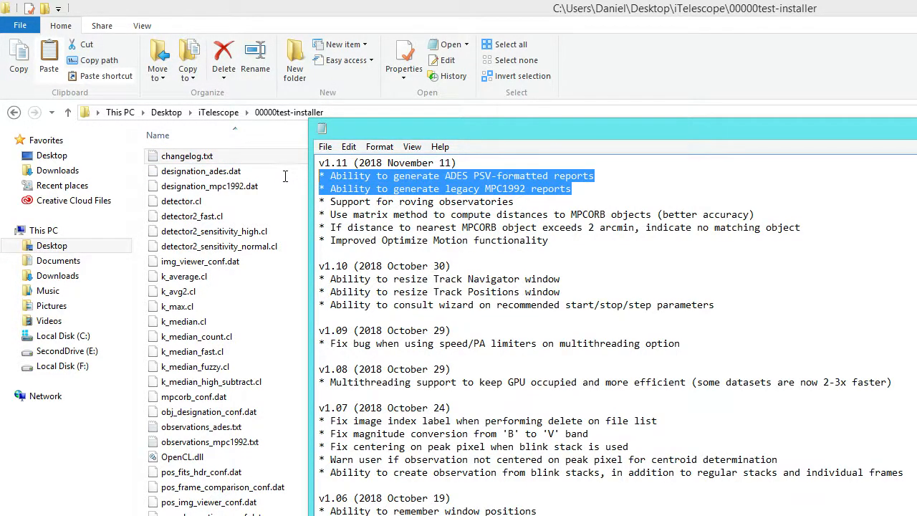
pyautogui.click(562, 240)
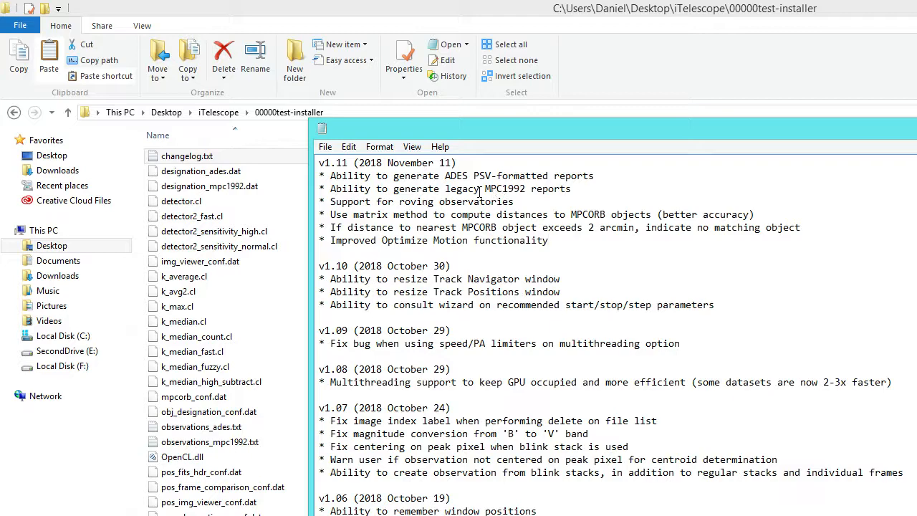
pyautogui.moveTo(445, 189); pyautogui.dragTo(530, 189)
pyautogui.click(516, 201)
# - Switch to ADES_Description.pdf in Acrobat Reader and examine the ADES example in XML in section 4.6
pyautogui.hotkey('alt', 'Tab')
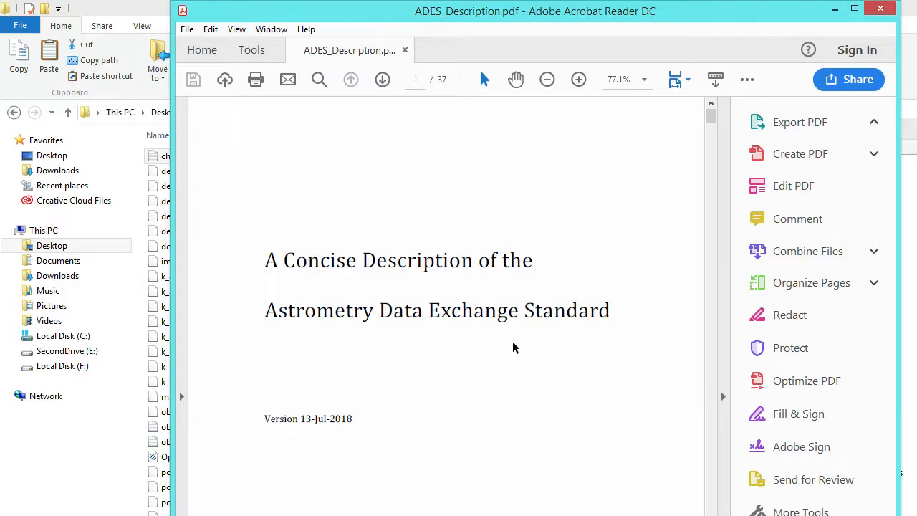
pyautogui.moveTo(711, 117); pyautogui.dragTo(717, 515)
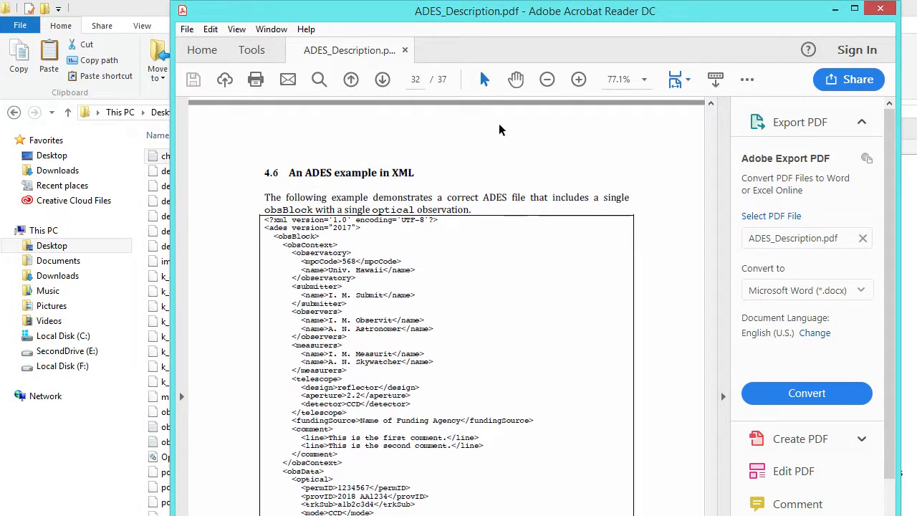
pyautogui.moveTo(460, 24)
pyautogui.mouseDown()
pyautogui.moveTo(459, 3)
pyautogui.moveTo(452, 28)
pyautogui.mouseUp()
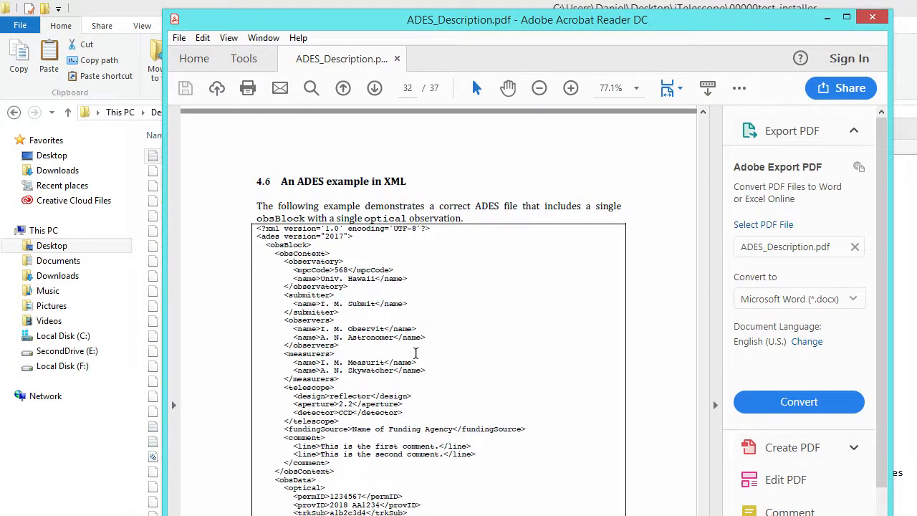
pyautogui.scroll(-2, 415, 343)
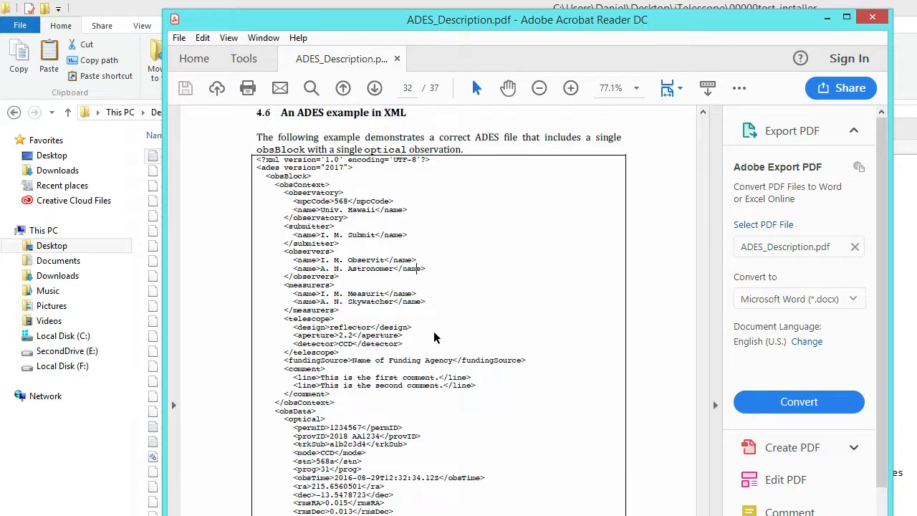
pyautogui.scroll(-1, 441, 333)
# - Examine the PSV example in section 5, ADES in PSV, and close the PDF
pyautogui.scroll(-17, 441, 334)
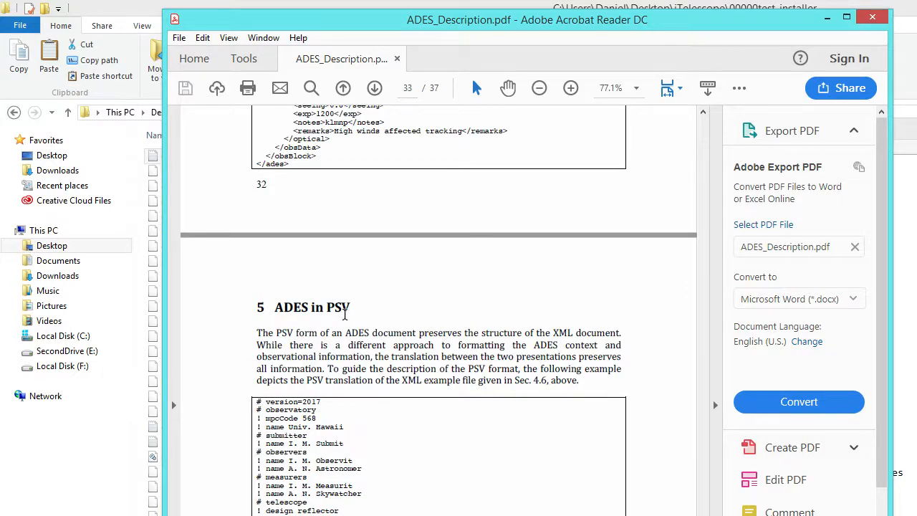
pyautogui.scroll(-4, 347, 309)
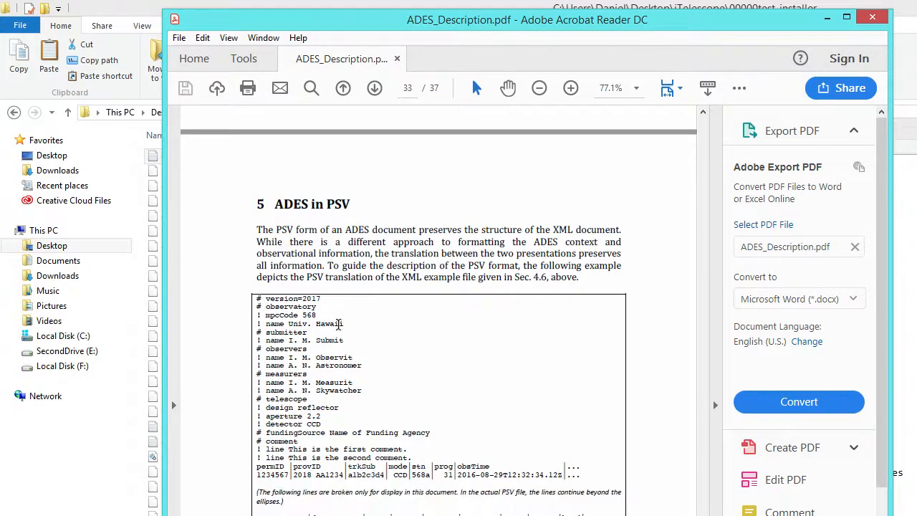
pyautogui.moveTo(257, 263); pyautogui.dragTo(373, 344)
pyautogui.click(374, 344)
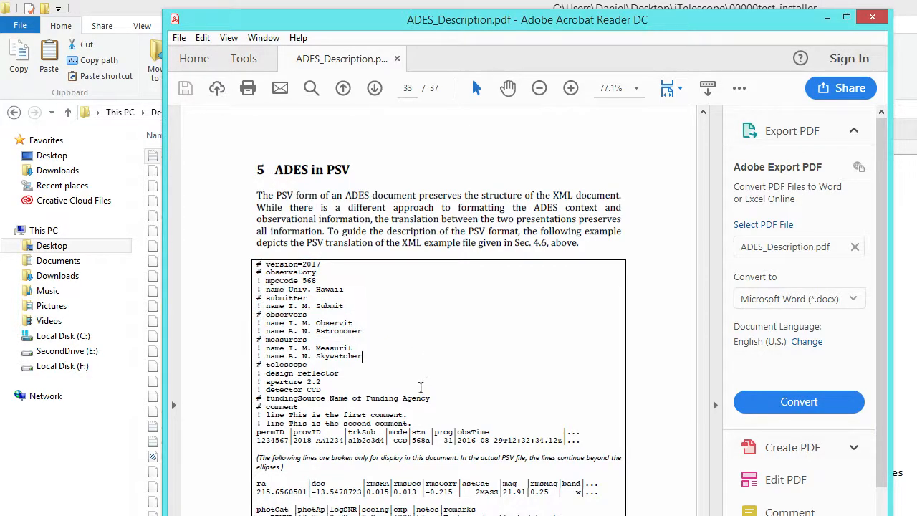
pyautogui.scroll(-2, 429, 394)
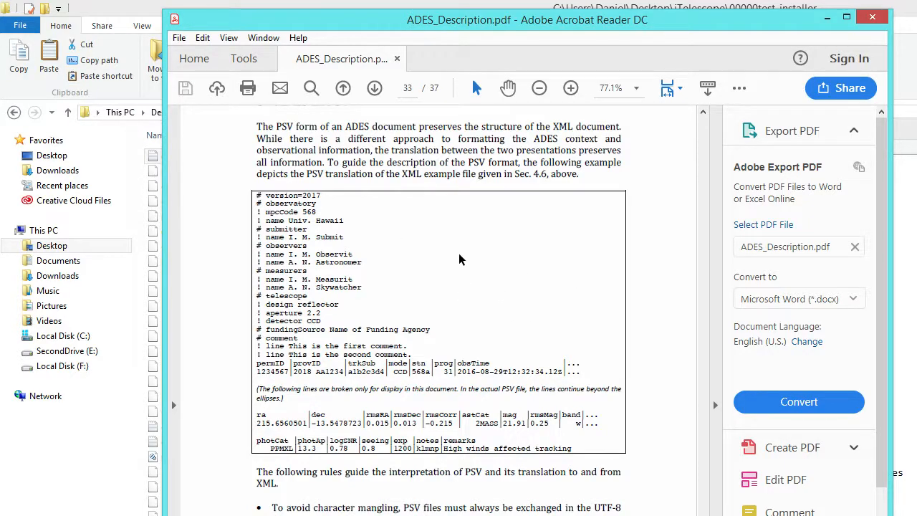
pyautogui.scroll(2, 375, 223)
pyautogui.click(871, 17)
# - Return to the changelog in Notepad and review the v1.11 entries on report formats and support for roving observatories
pyautogui.click(639, 129)
pyautogui.click(516, 188)
pyautogui.moveTo(516, 188); pyautogui.dragTo(330, 175)
pyautogui.click(461, 196)
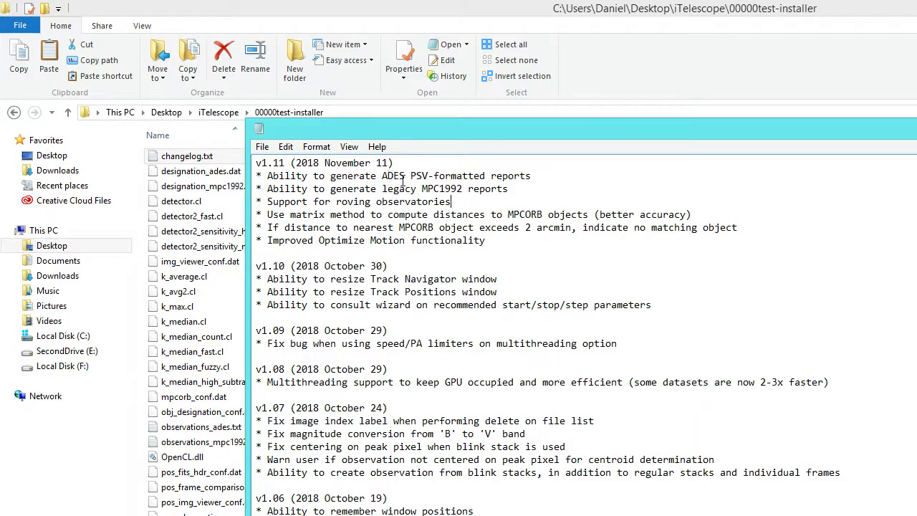
pyautogui.moveTo(451, 203); pyautogui.dragTo(233, 208)
pyautogui.click(469, 204)
pyautogui.moveTo(470, 204); pyautogui.dragTo(235, 173)
pyautogui.click(492, 213)
pyautogui.click(457, 201)
# - Review the v1.11 entries on computing MPCORB object distances with the matrix method and the 2 arcmin matching limit
pyautogui.moveTo(758, 226); pyautogui.dragTo(206, 215)
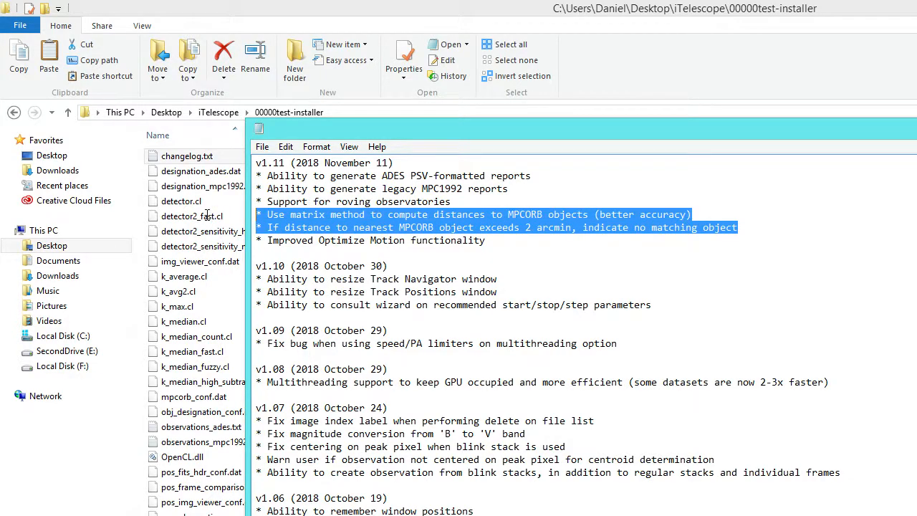
pyautogui.click(541, 201)
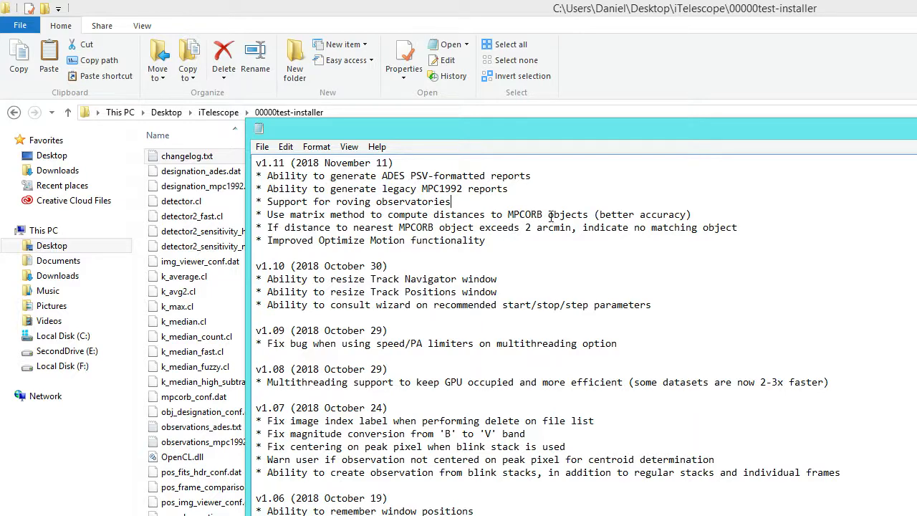
pyautogui.moveTo(544, 215); pyautogui.dragTo(506, 215)
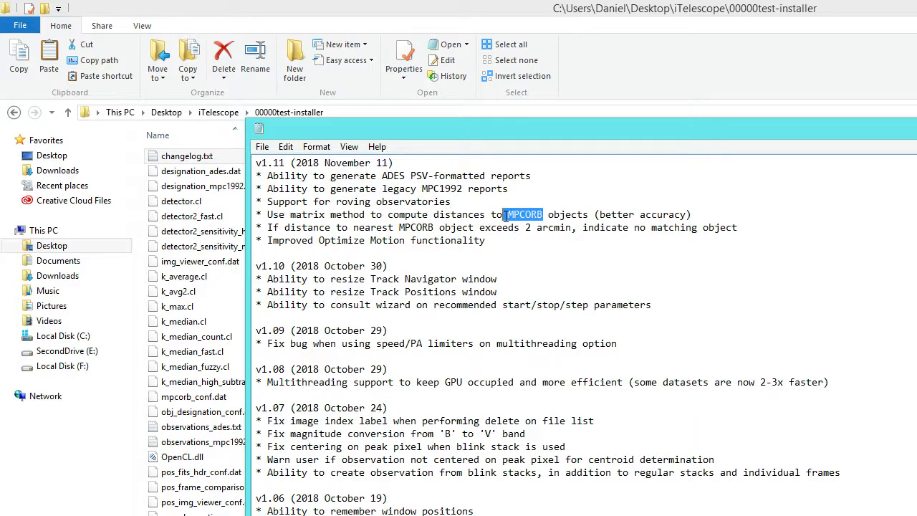
pyautogui.click(499, 228)
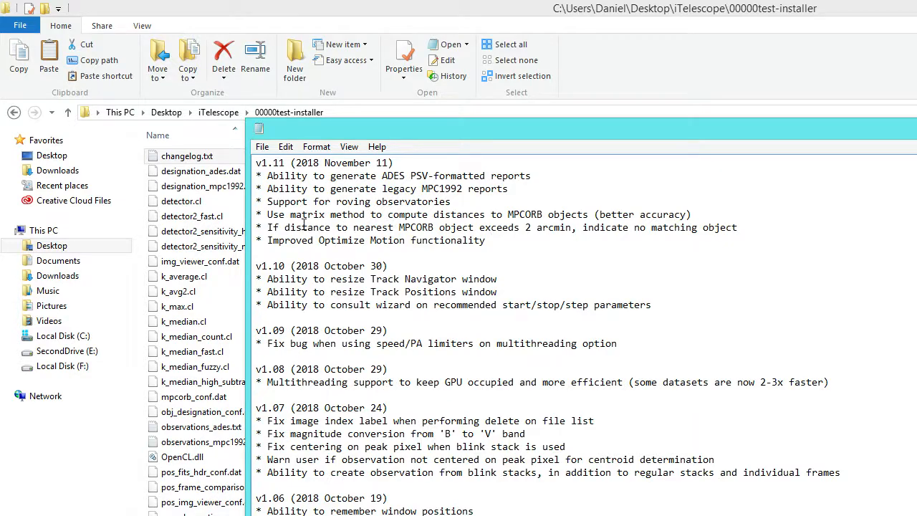
pyautogui.moveTo(290, 215); pyautogui.dragTo(367, 215)
pyautogui.click(371, 214)
pyautogui.click(428, 215)
pyautogui.moveTo(268, 214); pyautogui.dragTo(367, 215)
pyautogui.click(384, 215)
pyautogui.moveTo(379, 214); pyautogui.dragTo(388, 215)
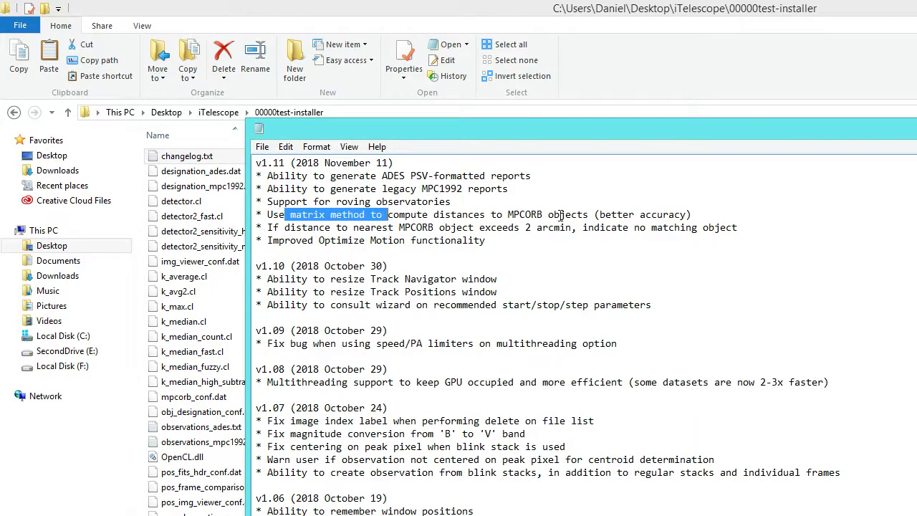
pyautogui.moveTo(544, 214); pyautogui.dragTo(503, 214)
pyautogui.click(451, 214)
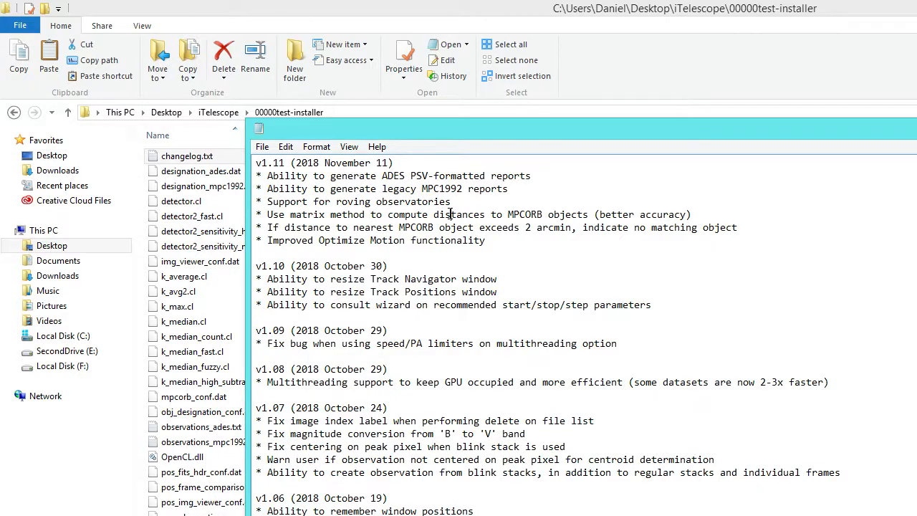
pyautogui.click(367, 218)
pyautogui.moveTo(744, 227); pyautogui.dragTo(581, 228)
pyautogui.click(545, 228)
# - Review the v1.11 entry on improved Optimize Motion functionality and close the changelog
pyautogui.moveTo(487, 242); pyautogui.dragTo(256, 240)
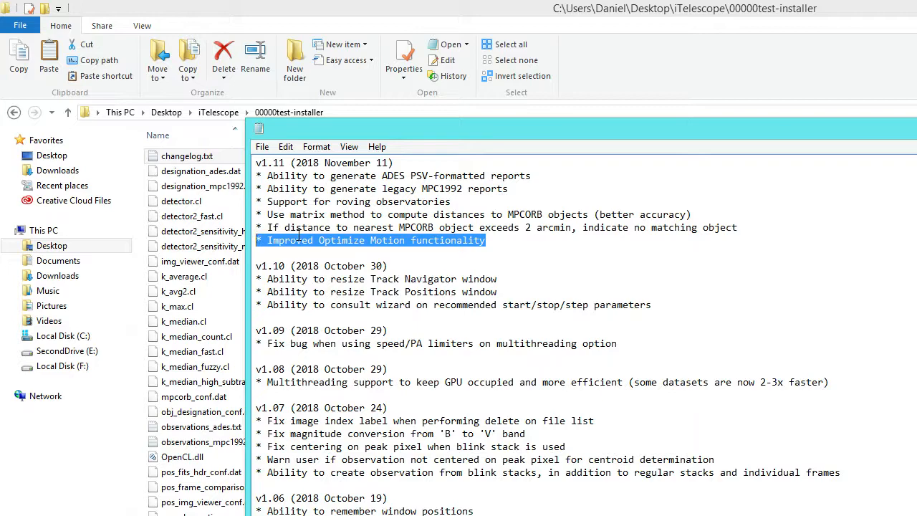
pyautogui.click(389, 241)
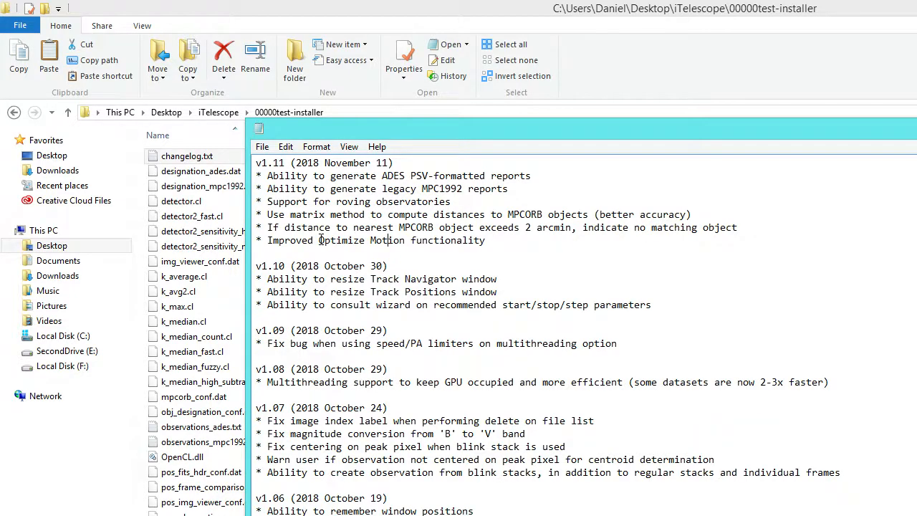
pyautogui.moveTo(320, 240); pyautogui.dragTo(406, 240)
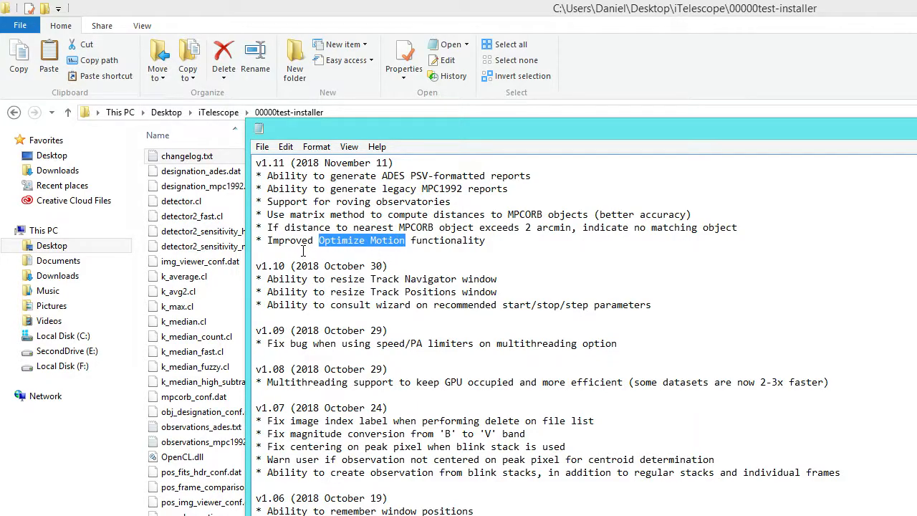
pyautogui.click(286, 240)
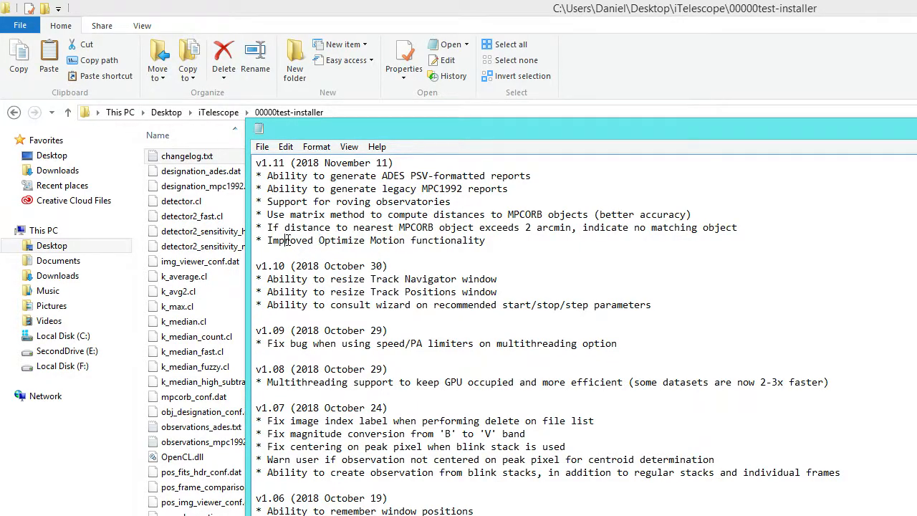
pyautogui.doubleClick(260, 131)
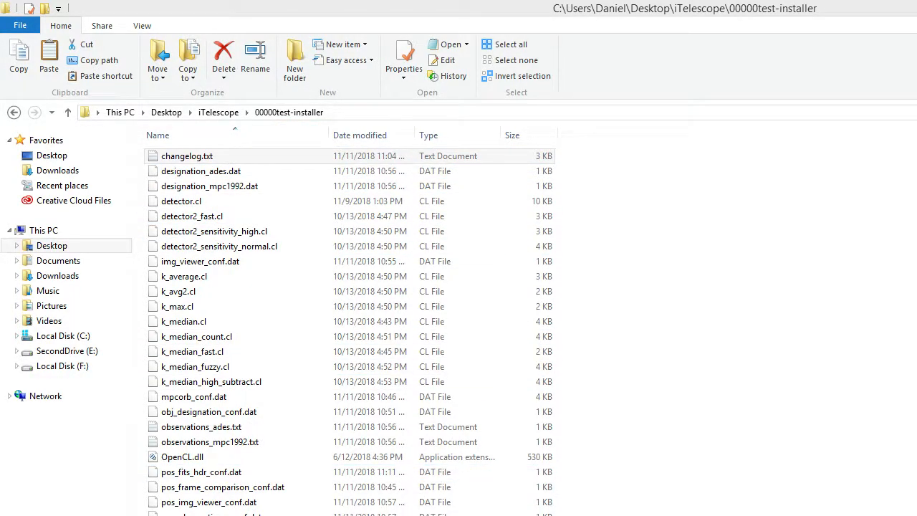
# - In Tycho v1.11, add all FITS files from the set-33\r2 folder and check their timing and dimension columns
pyautogui.moveTo(635, 215); pyautogui.dragTo(405, 130)
pyautogui.click(556, 364)
pyautogui.click(473, 326)
pyautogui.hotkey('ctrl', 'a')
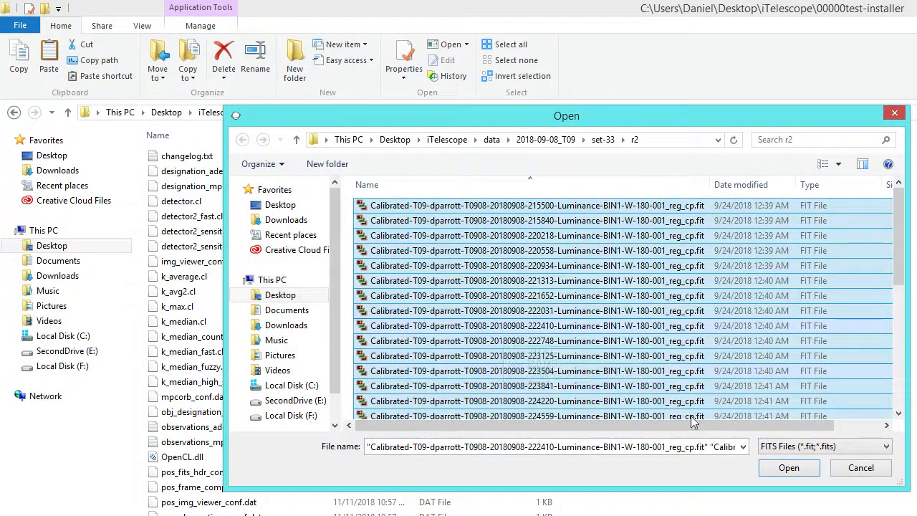
pyautogui.click(773, 467)
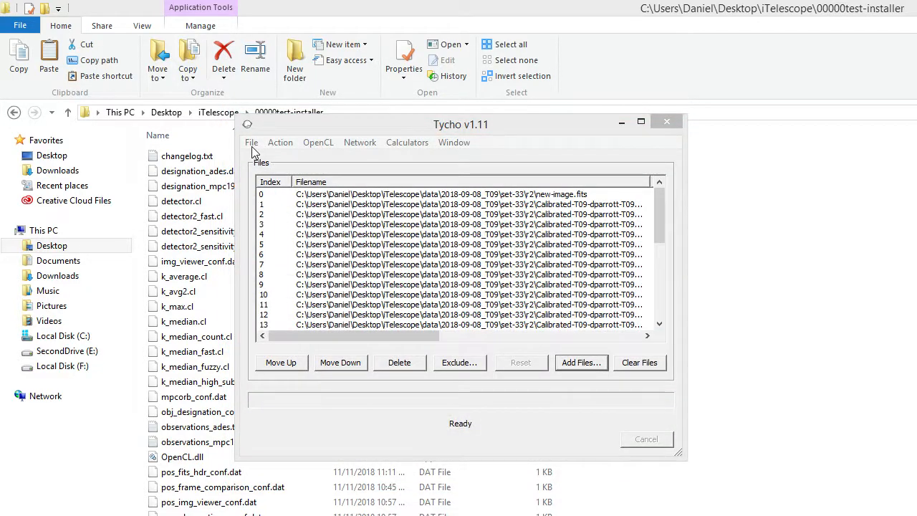
pyautogui.moveTo(394, 337); pyautogui.dragTo(605, 336)
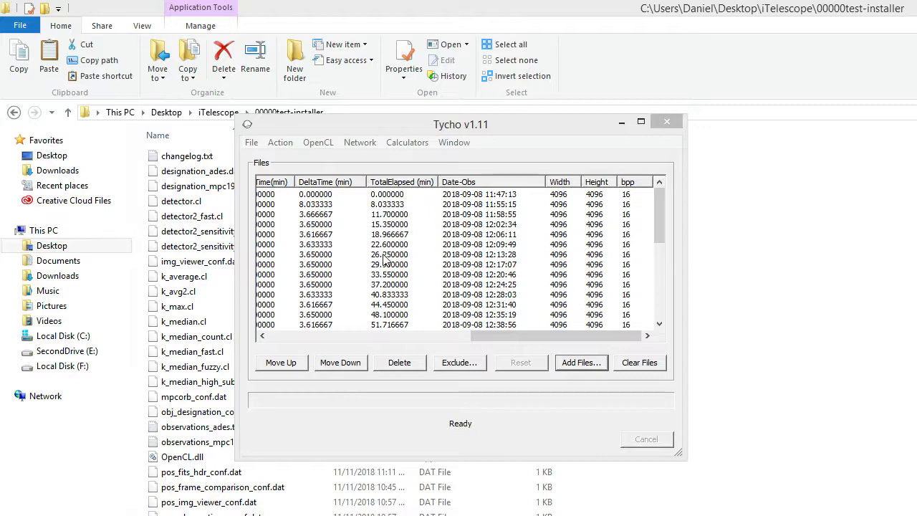
# - Load the saved tracks for the added images
pyautogui.click(252, 144)
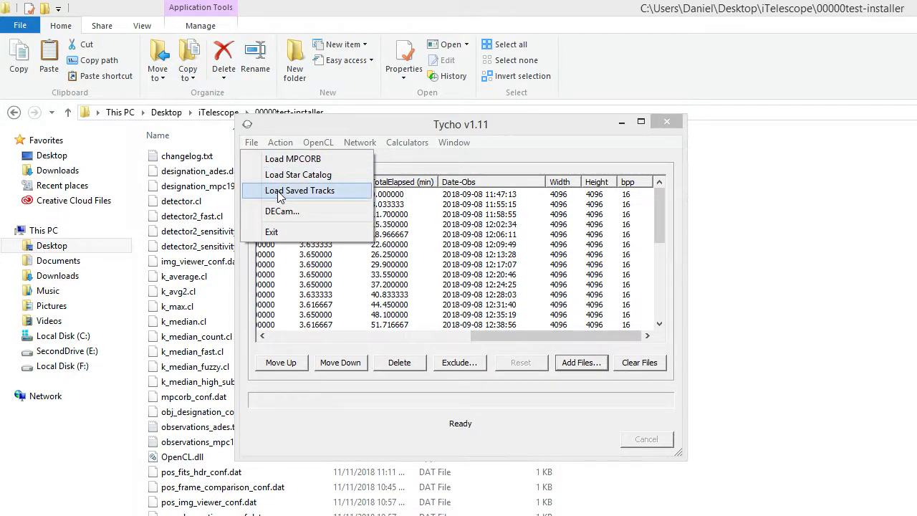
pyautogui.click(280, 192)
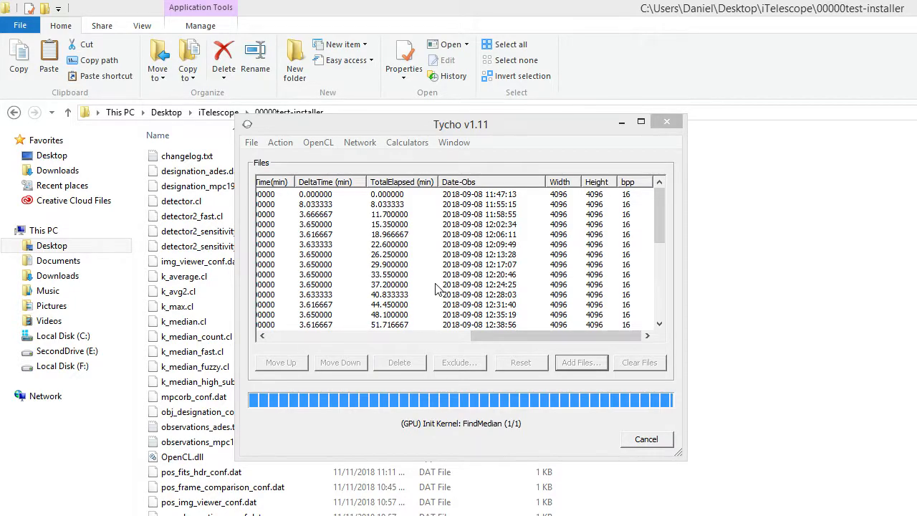
pyautogui.click(383, 233)
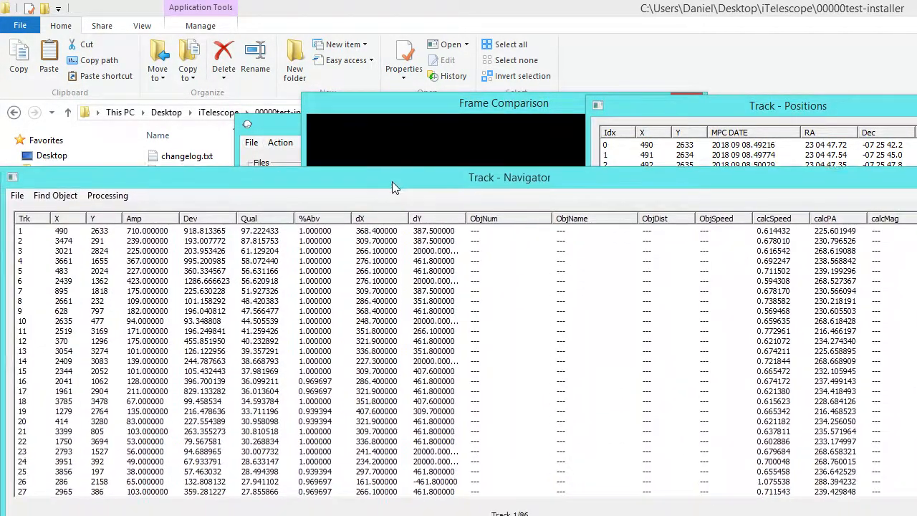
# - Load the MPCORB.DAT database into the Track Navigator and review the matched objects' names, distances and speeds
pyautogui.moveTo(392, 181); pyautogui.dragTo(494, 157)
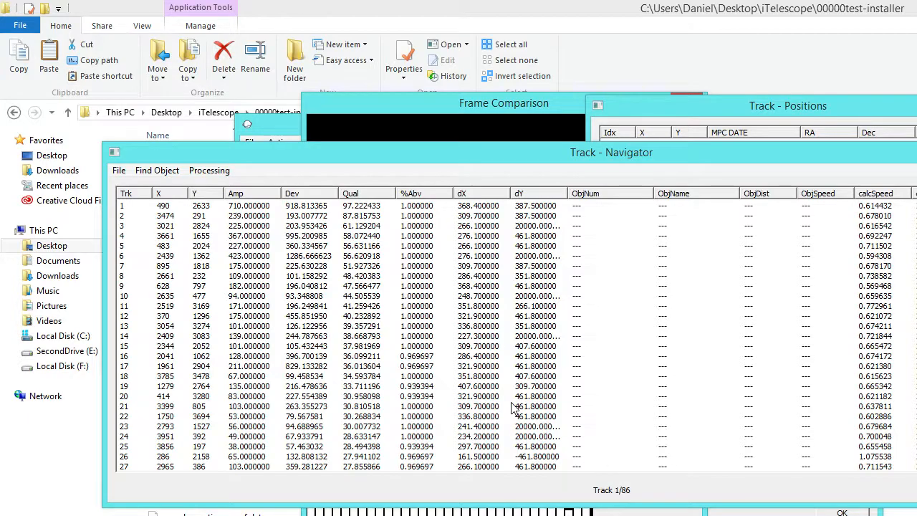
pyautogui.click(119, 170)
pyautogui.click(132, 187)
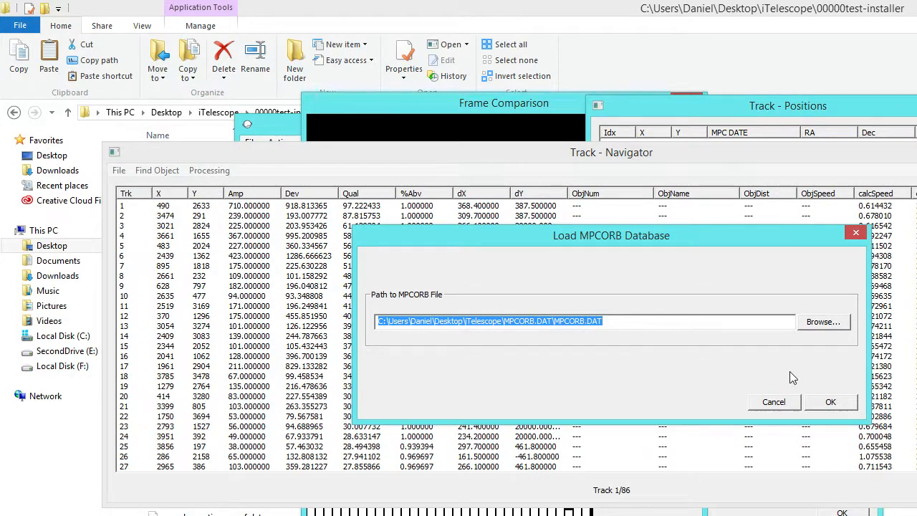
pyautogui.click(829, 402)
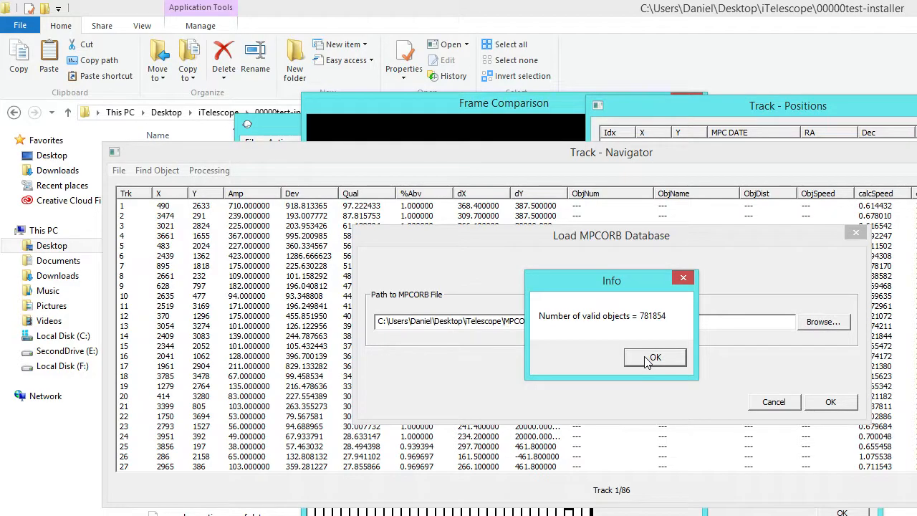
pyautogui.click(709, 353)
pyautogui.moveTo(642, 161); pyautogui.dragTo(411, 158)
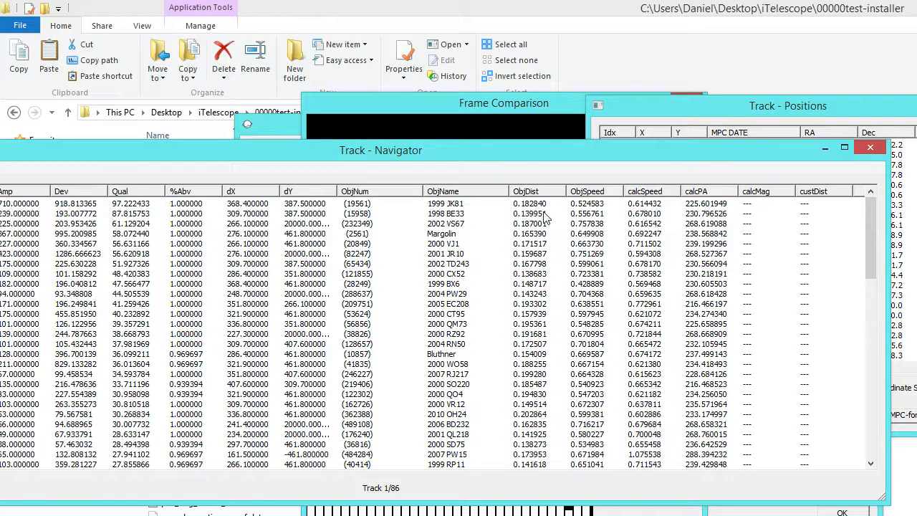
pyautogui.moveTo(870, 226); pyautogui.dragTo(865, 380)
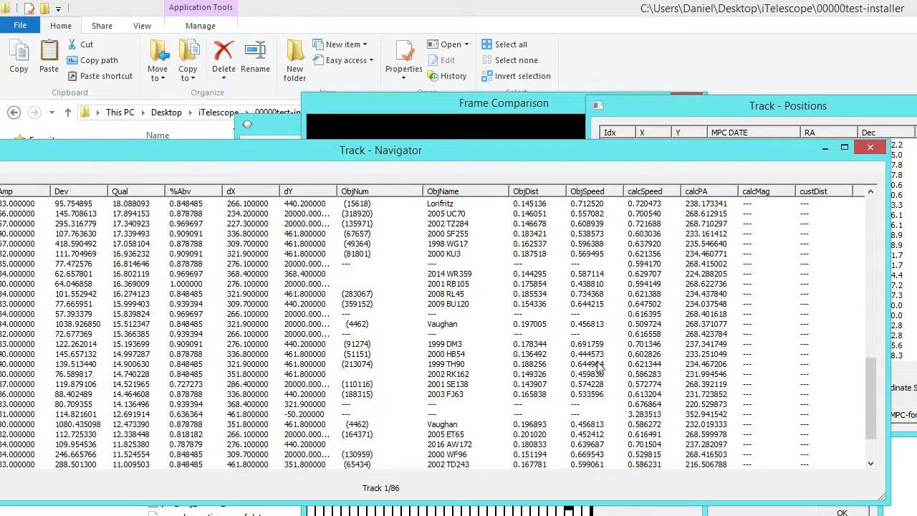
# - Calibrate the track magnitudes in the Track Navigator with stars extracted from the local UCAC4 catalog copy
pyautogui.moveTo(870, 388); pyautogui.dragTo(871, 224)
pyautogui.moveTo(386, 152); pyautogui.dragTo(499, 153)
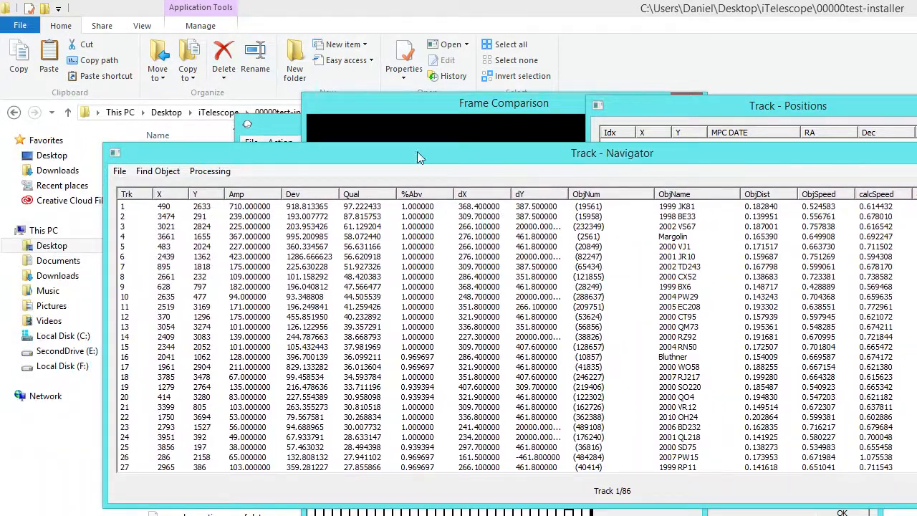
pyautogui.click(118, 171)
pyautogui.click(162, 204)
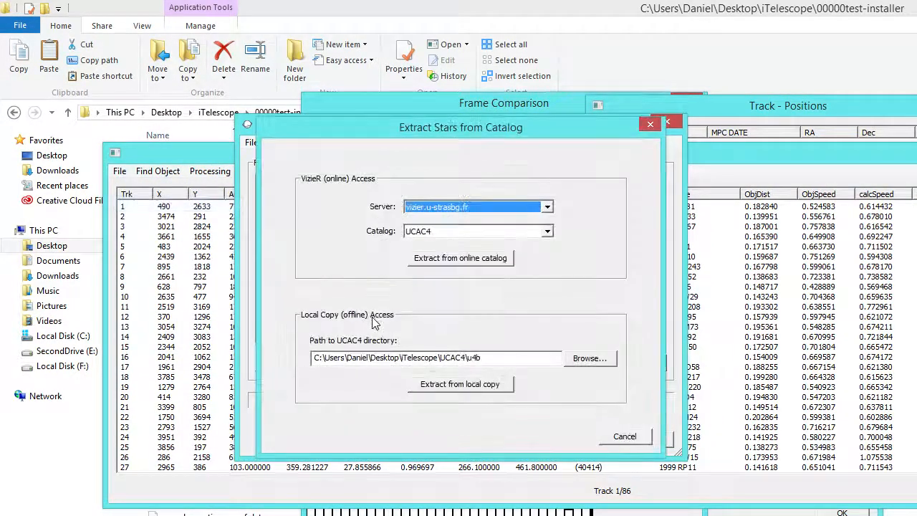
pyautogui.click(444, 387)
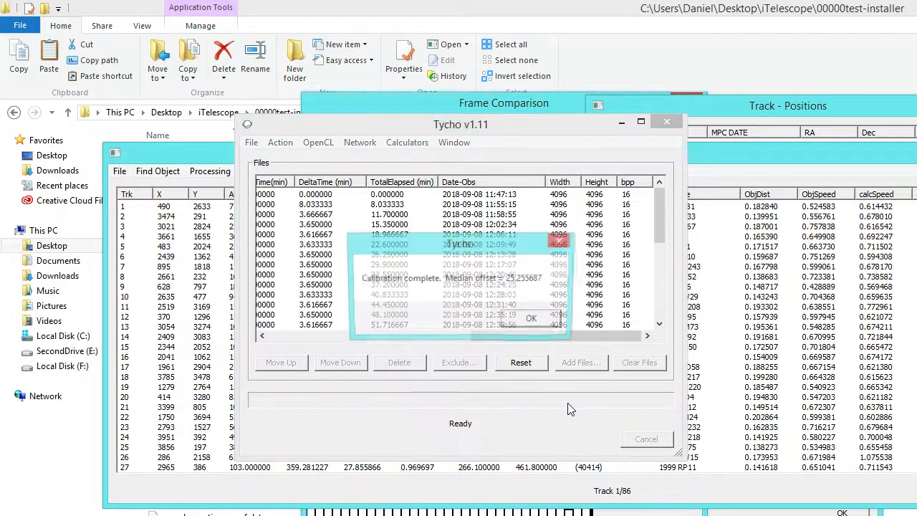
pyautogui.click(543, 323)
# - Examine the calcMag values calculated for the matched objects in the Track Navigator
pyautogui.moveTo(643, 154); pyautogui.dragTo(456, 150)
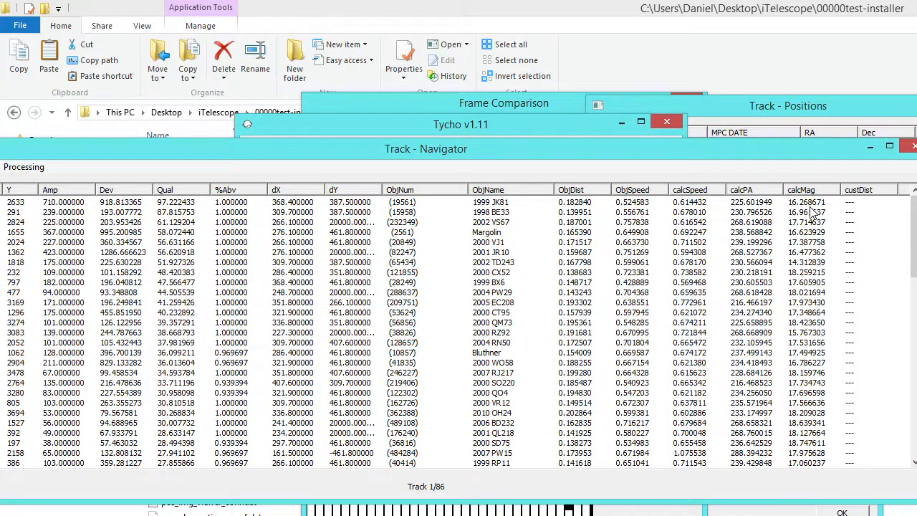
pyautogui.moveTo(768, 154); pyautogui.dragTo(721, 194)
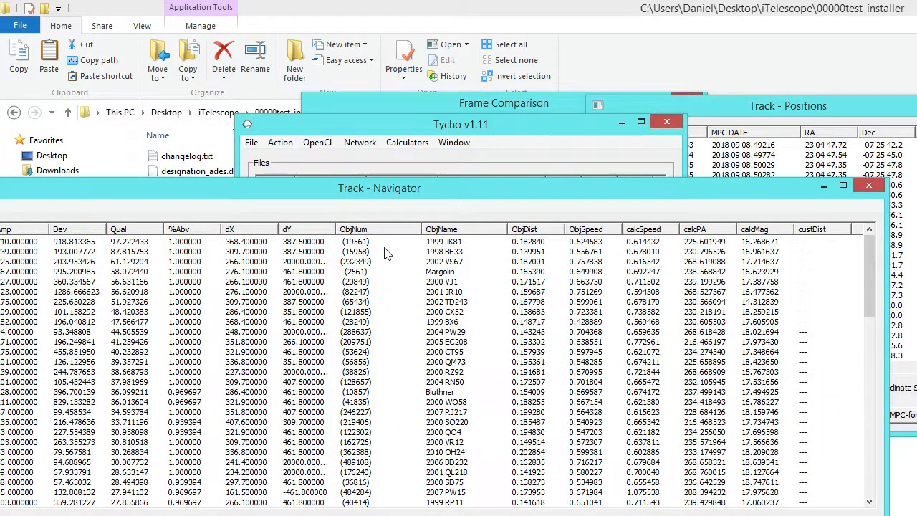
pyautogui.moveTo(374, 194); pyautogui.dragTo(444, 191)
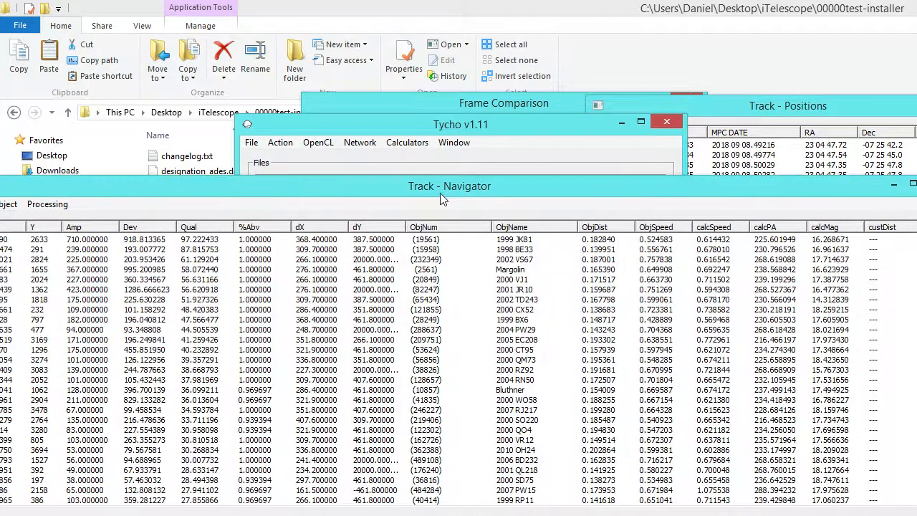
# - Open the 1999 JK81 track and arrange the Navigator, Image Viewer and Positions windows so the images and position list are visible
pyautogui.click(460, 243)
pyautogui.moveTo(440, 190); pyautogui.dragTo(316, 211)
pyautogui.moveTo(530, 156); pyautogui.dragTo(300, 90)
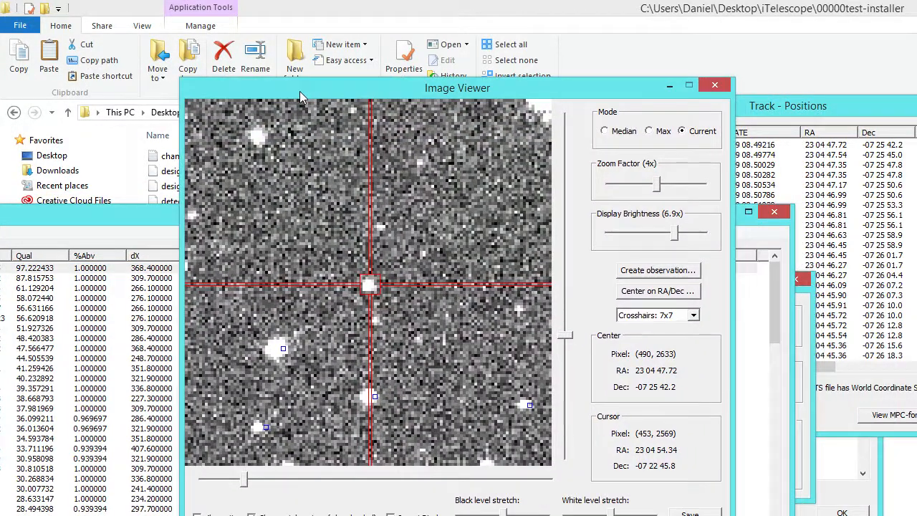
pyautogui.moveTo(745, 107); pyautogui.dragTo(837, 135)
# - Step forward through the 1999 JK81 positions from index 0 and back again to examine the object's motion at 4x zoom
pyautogui.click(799, 174)
pyautogui.press('Down')
pyautogui.press('Down')
pyautogui.press('Down')
pyautogui.press('Down')
pyautogui.press('Down')
pyautogui.press('Down')
pyautogui.press('Down')
pyautogui.press('Down')
pyautogui.press('Down')
pyautogui.press('Down')
pyautogui.press('Down')
pyautogui.press('Down')
pyautogui.press('Down')
pyautogui.press('Down')
pyautogui.press('Down')
pyautogui.press('Down')
pyautogui.press('Down')
pyautogui.press('Down')
pyautogui.press('Down')
pyautogui.press('Down')
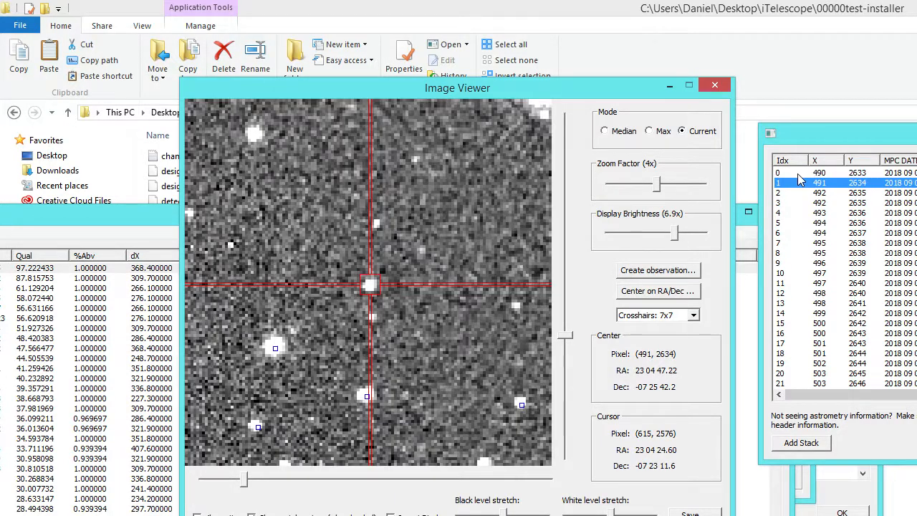
pyautogui.press('Up')
pyautogui.press('Up')
pyautogui.press('Up')
pyautogui.press('Up')
pyautogui.press('Up')
pyautogui.press('Up')
pyautogui.press('Up')
pyautogui.press('Up')
pyautogui.press('Up')
pyautogui.press('Up')
pyautogui.press('Up')
pyautogui.press('Up')
pyautogui.press('Up')
pyautogui.press('Up')
pyautogui.press('Up')
pyautogui.press('Up')
pyautogui.press('Up')
pyautogui.press('Up')
pyautogui.press('Up')
pyautogui.press('Up')
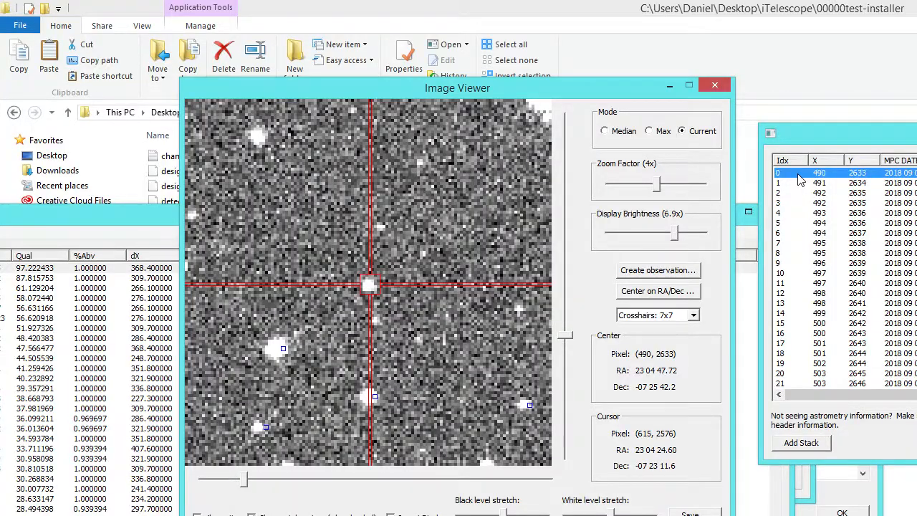
# - Set the Image Viewer zoom factor to 1x and step through the 1999 JK81 positions from index 0 to 32
pyautogui.click(625, 184)
pyautogui.click(790, 172)
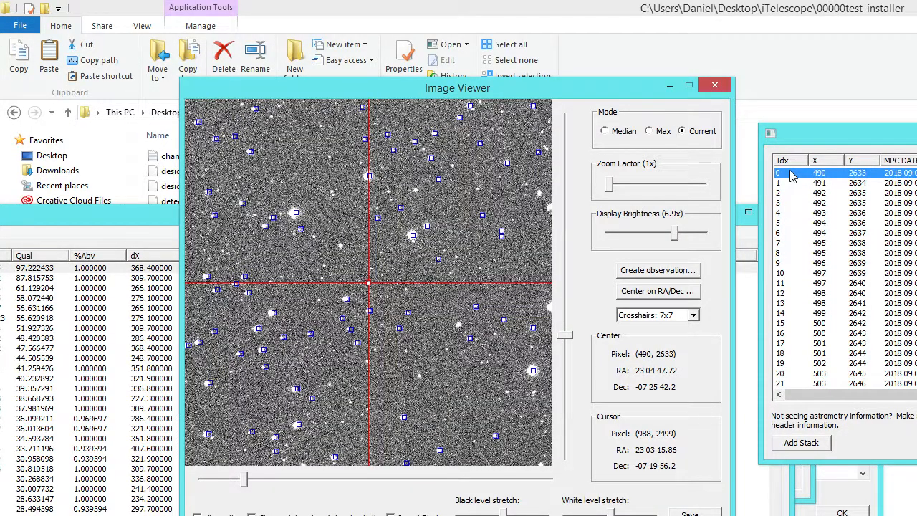
pyautogui.press('Down')
pyautogui.press('Down')
pyautogui.press('Down')
pyautogui.press('Down')
pyautogui.press('Down')
pyautogui.press('Down')
pyautogui.press('Down')
pyautogui.press('Down')
pyautogui.press('Down')
pyautogui.press('Down')
pyautogui.press('Down')
pyautogui.press('Down')
pyautogui.press('Down')
pyautogui.press('Down')
pyautogui.press('Down')
pyautogui.press('Down')
pyautogui.press('Down')
pyautogui.press('Down')
pyautogui.press('Down')
pyautogui.press('Down')
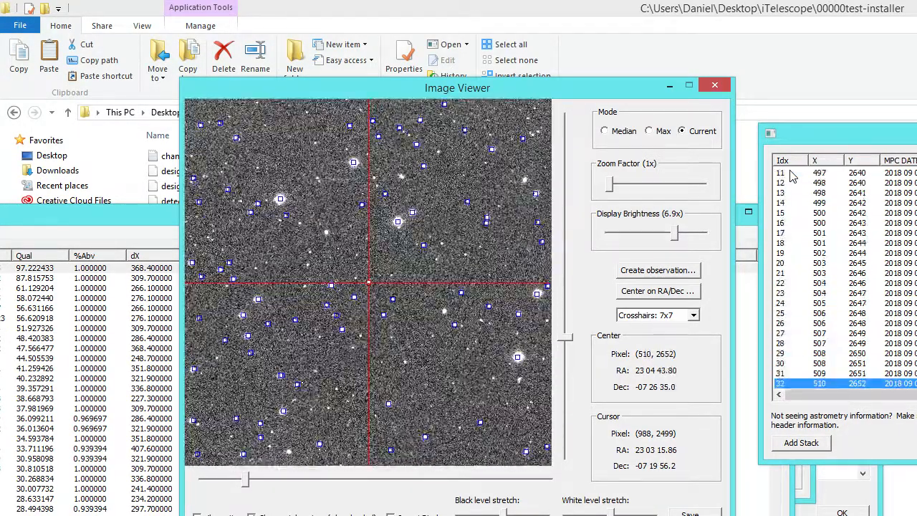
# - Return to index 0 of the 1999 JK81 track and examine the frames of this track and track 2, 1998 BE33
pyautogui.moveTo(386, 94); pyautogui.dragTo(397, 90)
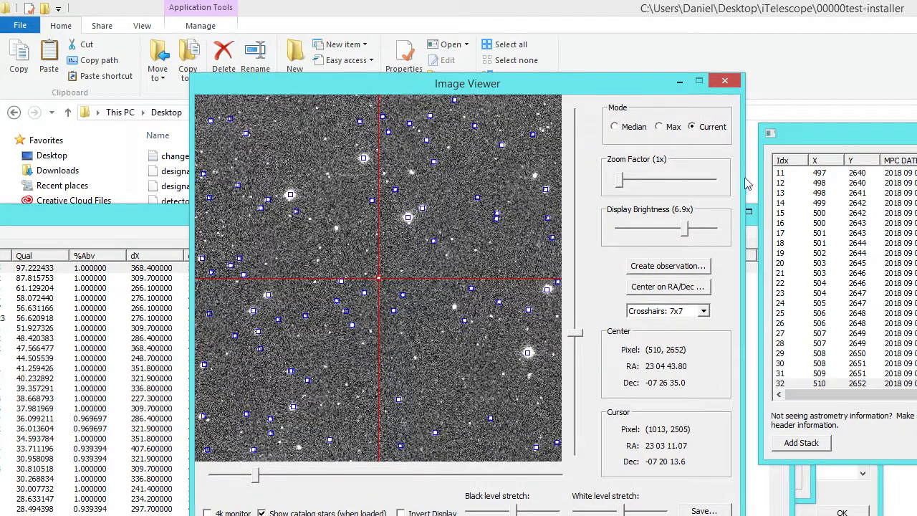
pyautogui.click(797, 183)
pyautogui.scroll(4, 799, 184)
pyautogui.click(797, 173)
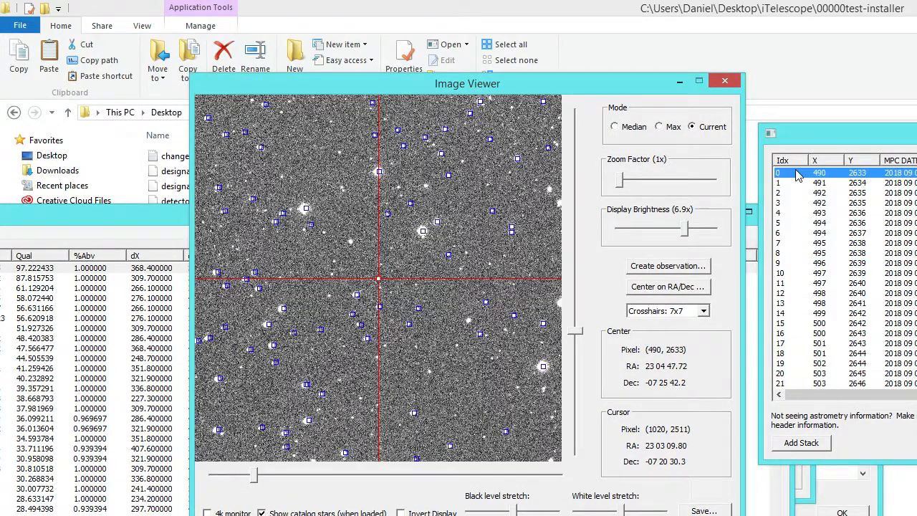
pyautogui.press('Down')
pyautogui.press('Down')
pyautogui.press('Down')
pyautogui.press('Down')
pyautogui.press('Down')
pyautogui.press('Down')
pyautogui.press('Down')
pyautogui.press('Down')
pyautogui.press('Down')
pyautogui.press('Down')
pyautogui.press('Down')
pyautogui.press('Down')
pyautogui.press('Down')
pyautogui.press('Down')
pyautogui.press('Down')
pyautogui.press('Down')
pyautogui.press('Down')
pyautogui.press('Down')
pyautogui.press('Down')
pyautogui.press('Down')
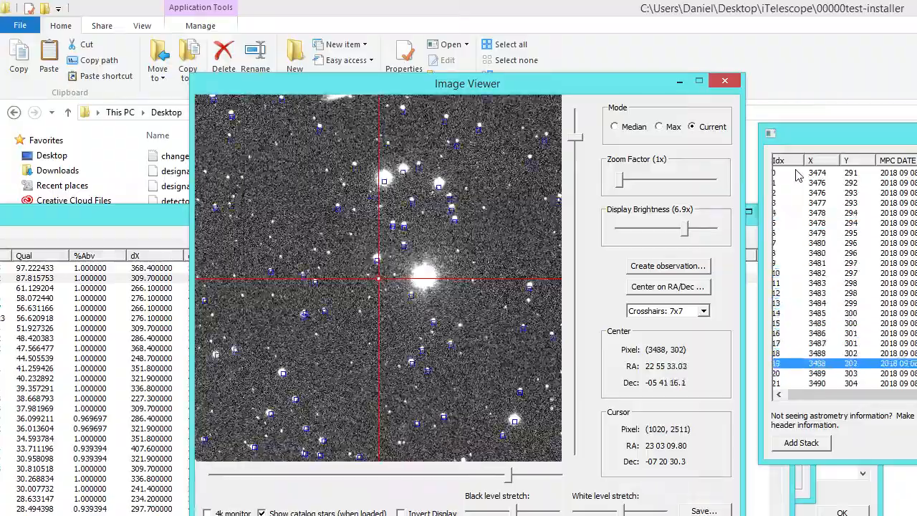
# - Switch to track 3, 2002 VS67, and step through its positions to examine the object's motion
pyautogui.press('Right')
pyautogui.press('Down')
pyautogui.press('Down')
pyautogui.press('Down')
pyautogui.press('Down')
pyautogui.press('Down')
pyautogui.press('Down')
pyautogui.press('Down')
pyautogui.press('Down')
pyautogui.press('Down')
pyautogui.press('Down')
pyautogui.press('Down')
pyautogui.press('Down')
pyautogui.press('Down')
pyautogui.press('Down')
pyautogui.press('Down')
pyautogui.press('Down')
pyautogui.press('Down')
pyautogui.press('Down')
pyautogui.press('Down')
pyautogui.press('Down')
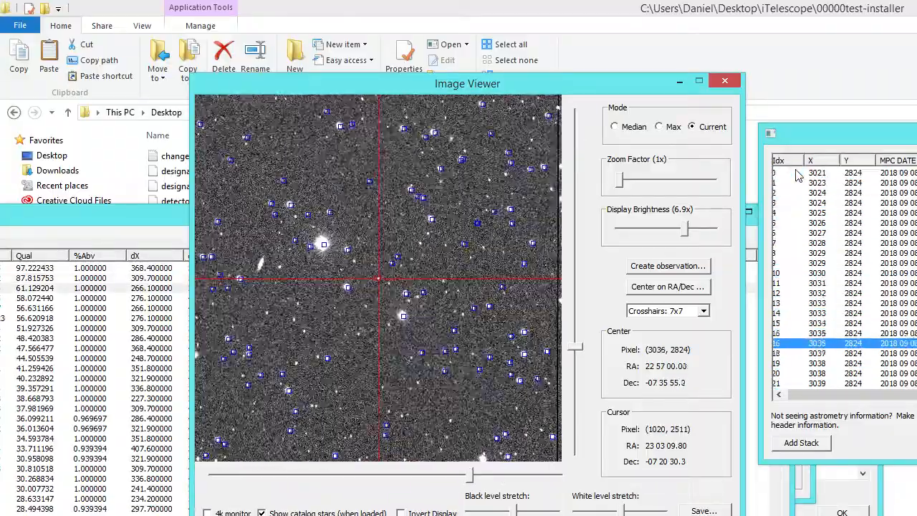
# - Switch to track 4, Margolin, and step through its positions to examine the object's motion
pyautogui.press('Right')
pyautogui.press('Down')
pyautogui.press('Down')
pyautogui.press('Down')
pyautogui.press('Down')
pyautogui.press('Down')
pyautogui.press('Down')
pyautogui.press('Down')
pyautogui.press('Down')
pyautogui.press('Down')
pyautogui.press('Down')
pyautogui.press('Down')
pyautogui.press('Down')
pyautogui.press('Down')
pyautogui.press('Down')
pyautogui.press('Down')
pyautogui.press('Down')
pyautogui.press('Down')
pyautogui.press('Down')
pyautogui.press('Down')
pyautogui.press('Down')
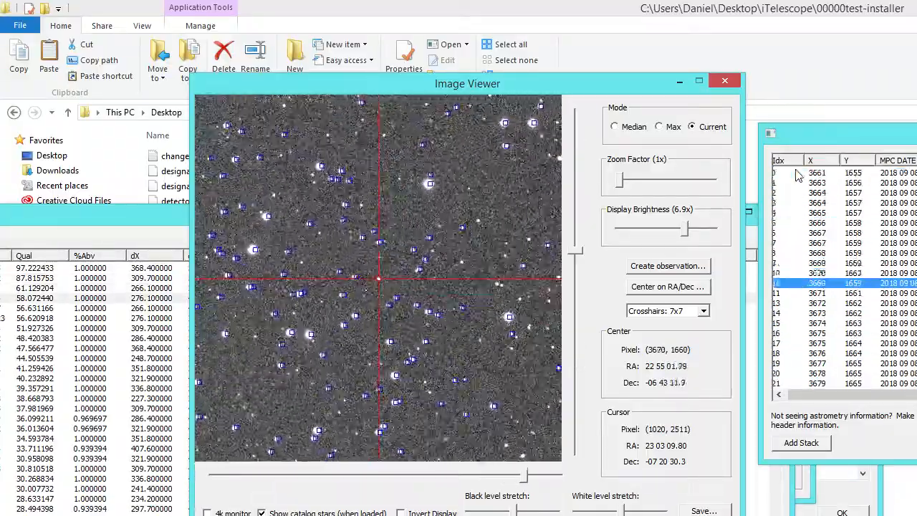
# - Switch to track 5, 2000 VJ1, and step through its positions to examine the object's motion
pyautogui.press('Right')
pyautogui.press('Down')
pyautogui.press('Down')
pyautogui.press('Down')
pyautogui.press('Down')
pyautogui.press('Down')
pyautogui.press('Down')
pyautogui.press('Down')
pyautogui.press('Down')
pyautogui.press('Down')
pyautogui.press('Down')
pyautogui.press('Down')
pyautogui.press('Down')
pyautogui.press('Down')
pyautogui.press('Down')
pyautogui.press('Down')
pyautogui.press('Down')
pyautogui.press('Down')
pyautogui.press('Down')
pyautogui.press('Down')
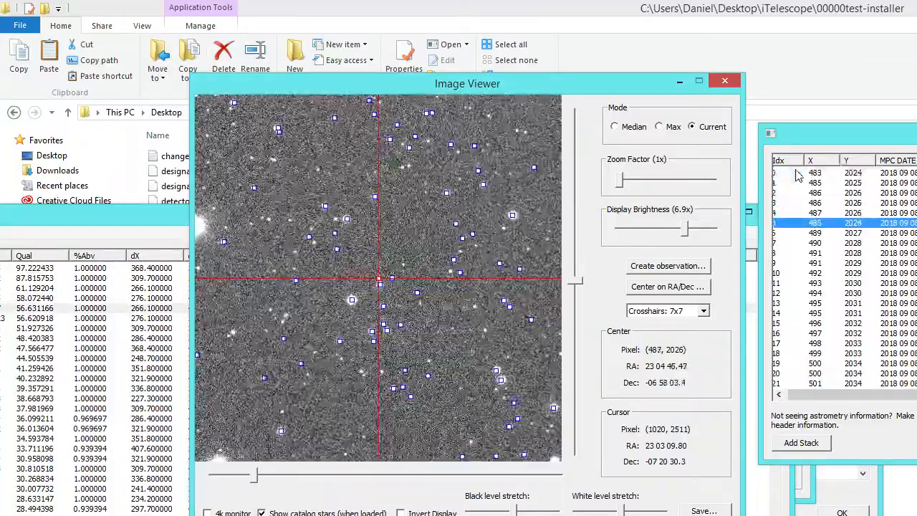
pyautogui.press('Down')
pyautogui.press('Down')
pyautogui.press('Down')
pyautogui.press('Down')
pyautogui.press('Down')
pyautogui.press('Down')
pyautogui.press('Down')
pyautogui.press('Down')
pyautogui.press('Down')
pyautogui.press('Down')
# - Switch to track 6, 2001 JR10, and step through its positions up to index 32
pyautogui.press('Right')
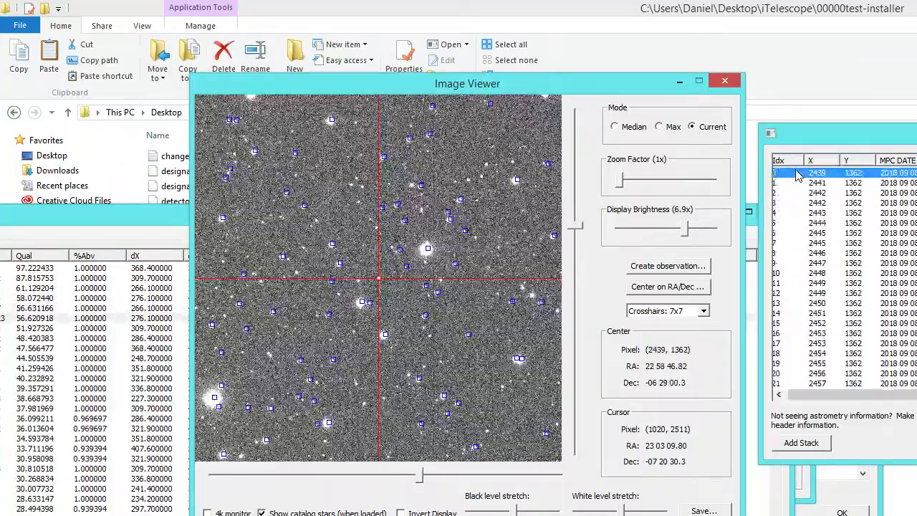
pyautogui.press('Down')
pyautogui.press('Down')
pyautogui.press('Down')
pyautogui.press('Down')
pyautogui.press('Down')
pyautogui.press('Down')
pyautogui.press('Down')
pyautogui.press('Down')
pyautogui.press('Down')
pyautogui.press('Down')
pyautogui.press('Down')
pyautogui.press('Down')
pyautogui.press('Down')
pyautogui.press('Down')
pyautogui.press('Down')
pyautogui.press('Down')
pyautogui.press('Down')
pyautogui.press('Down')
pyautogui.press('Down')
pyautogui.press('Down')
pyautogui.press('Down')
pyautogui.press('Down')
pyautogui.press('Down')
pyautogui.press('Down')
pyautogui.press('Down')
pyautogui.press('Down')
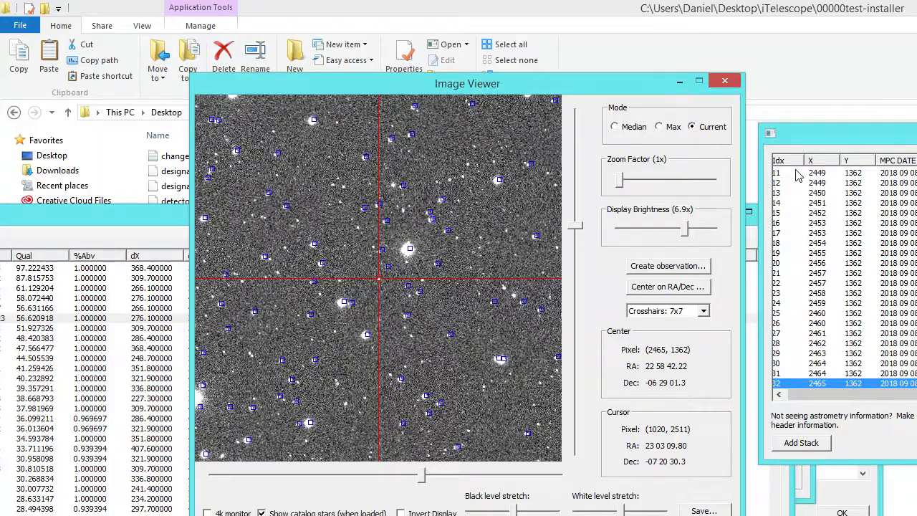
# - Switch to track 7, 2002 TD243, and step through its positions up to index 32
pyautogui.press('Right')
pyautogui.press('Down')
pyautogui.press('Down')
pyautogui.press('Down')
pyautogui.press('Down')
pyautogui.press('Down')
pyautogui.press('Down')
pyautogui.press('Down')
pyautogui.press('Down')
pyautogui.press('Down')
pyautogui.press('Down')
pyautogui.press('Down')
pyautogui.press('Down')
pyautogui.press('Down')
pyautogui.press('Down')
pyautogui.press('Down')
pyautogui.press('Down')
pyautogui.press('Down')
pyautogui.press('Down')
pyautogui.press('Down')
pyautogui.press('Down')
pyautogui.press('Down')
pyautogui.press('Down')
pyautogui.press('Down')
pyautogui.press('Down')
pyautogui.press('Down')
pyautogui.press('Down')
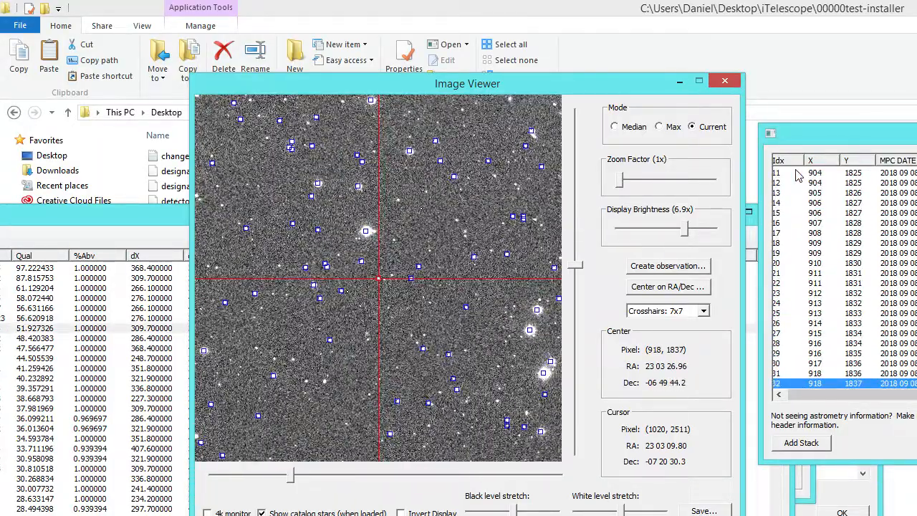
# - Rearrange the windows to expose the Track Navigator and examine the object matches and calculated magnitudes down to the lower-quality tracks
pyautogui.moveTo(478, 98); pyautogui.dragTo(652, 82)
pyautogui.moveTo(264, 213); pyautogui.dragTo(306, 115)
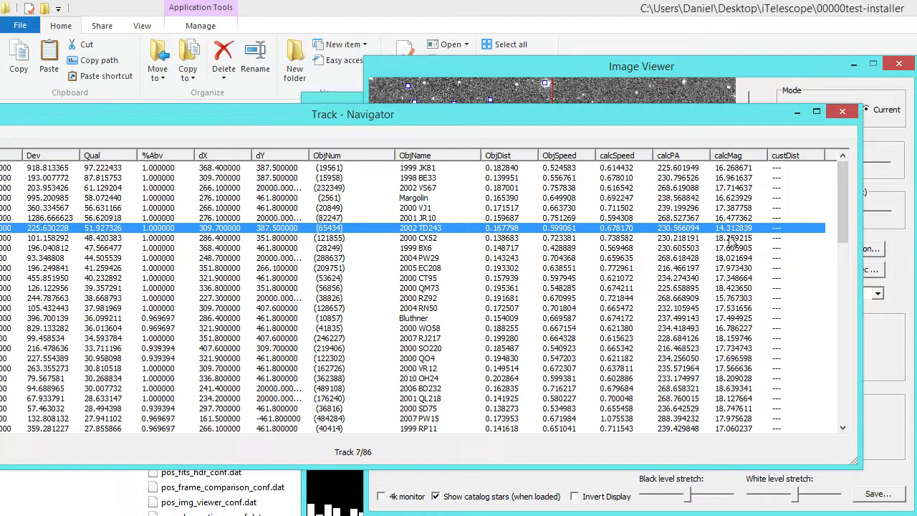
pyautogui.moveTo(709, 109); pyautogui.dragTo(626, 109)
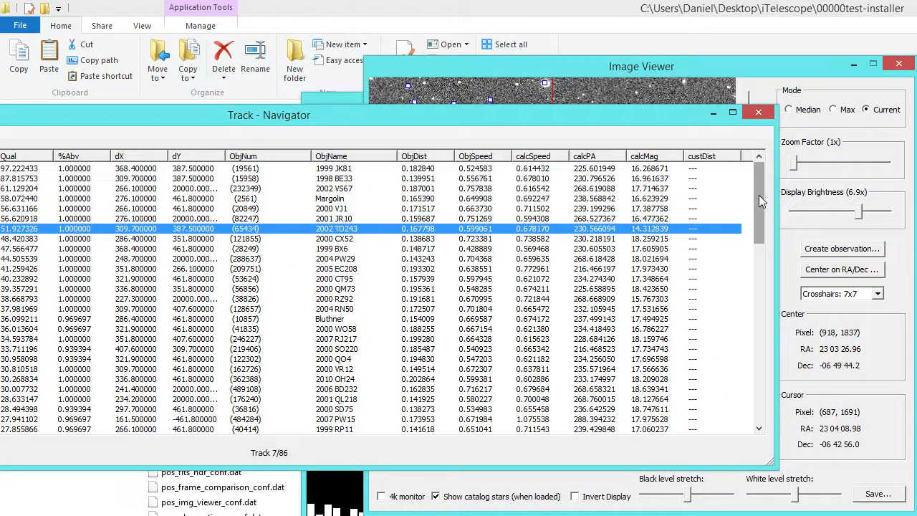
pyautogui.moveTo(758, 197); pyautogui.dragTo(752, 351)
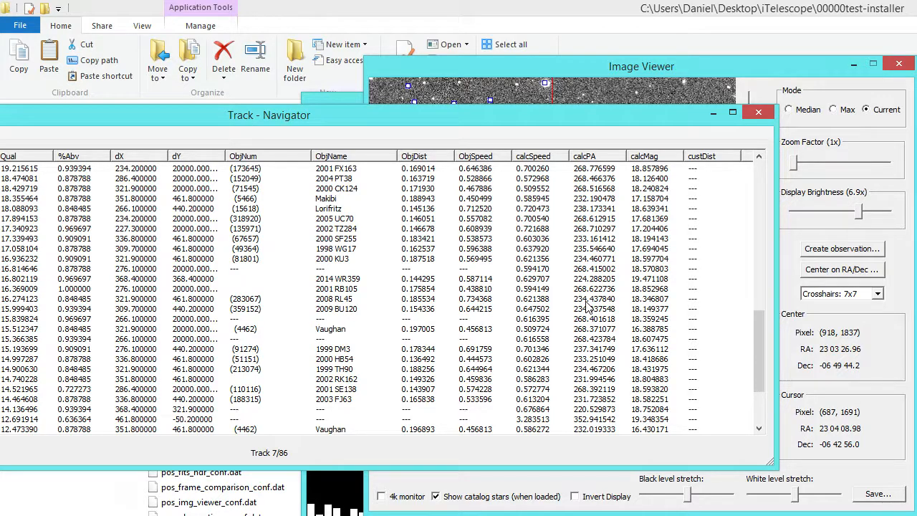
# - Open the unmatched track just above 2014 WR359 and examine its positions from index 0 at 1x and 2x zoom
pyautogui.click(357, 270)
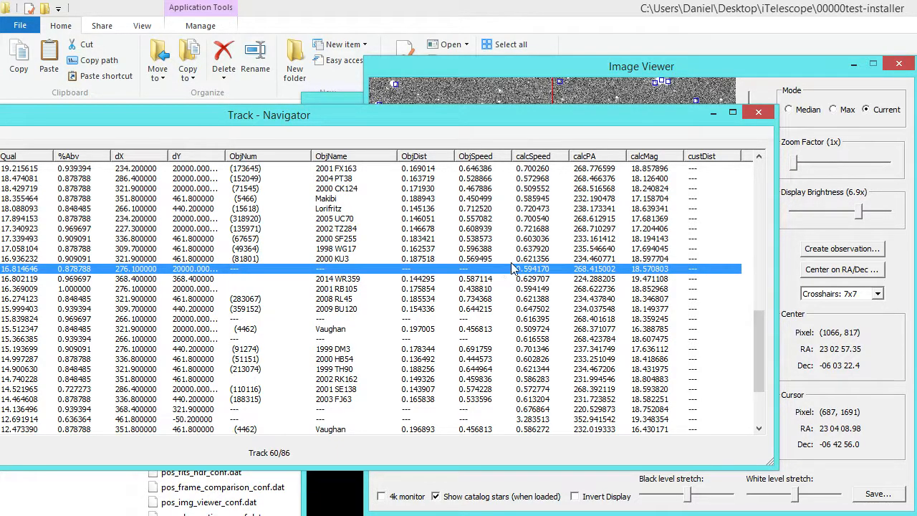
pyautogui.moveTo(441, 115); pyautogui.dragTo(316, 160)
pyautogui.moveTo(641, 70); pyautogui.dragTo(444, 50)
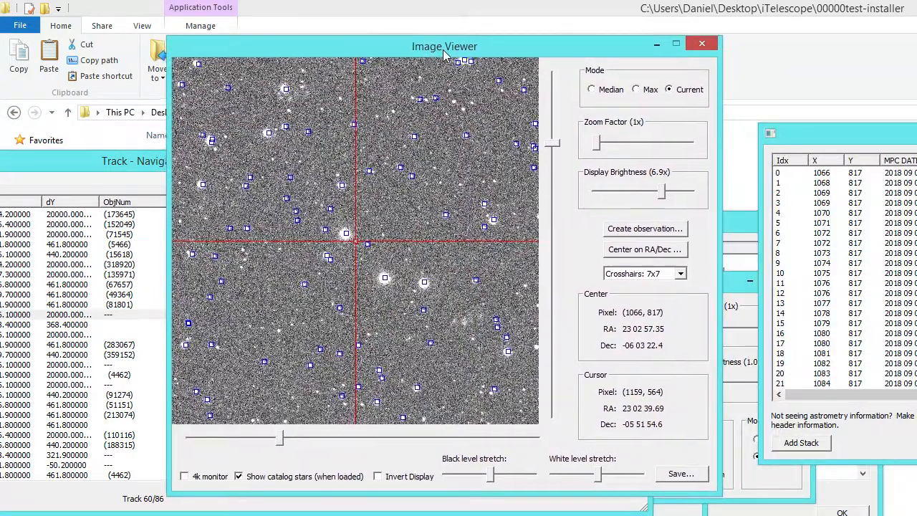
pyautogui.moveTo(795, 139)
pyautogui.mouseDown()
pyautogui.moveTo(757, 140)
pyautogui.moveTo(779, 141)
pyautogui.mouseUp()
pyautogui.click(783, 174)
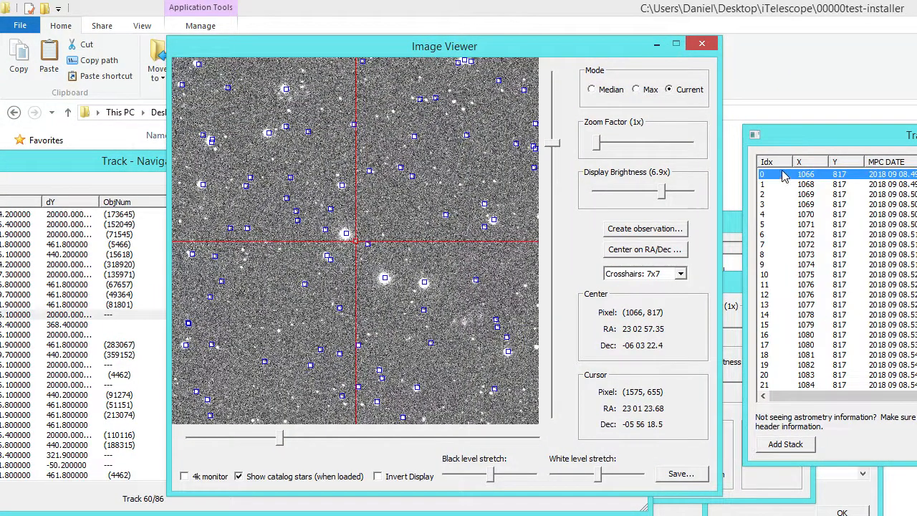
pyautogui.press('Down')
pyautogui.press('Down')
pyautogui.press('Down')
pyautogui.press('Down')
pyautogui.press('Down')
pyautogui.press('Down')
pyautogui.press('Down')
pyautogui.press('Down')
pyautogui.press('Down')
pyautogui.press('Down')
pyautogui.press('Down')
pyautogui.press('Down')
pyautogui.press('Down')
pyautogui.press('Down')
pyautogui.press('Down')
pyautogui.press('Down')
pyautogui.press('Down')
pyautogui.press('Down')
pyautogui.press('Down')
pyautogui.press('Down')
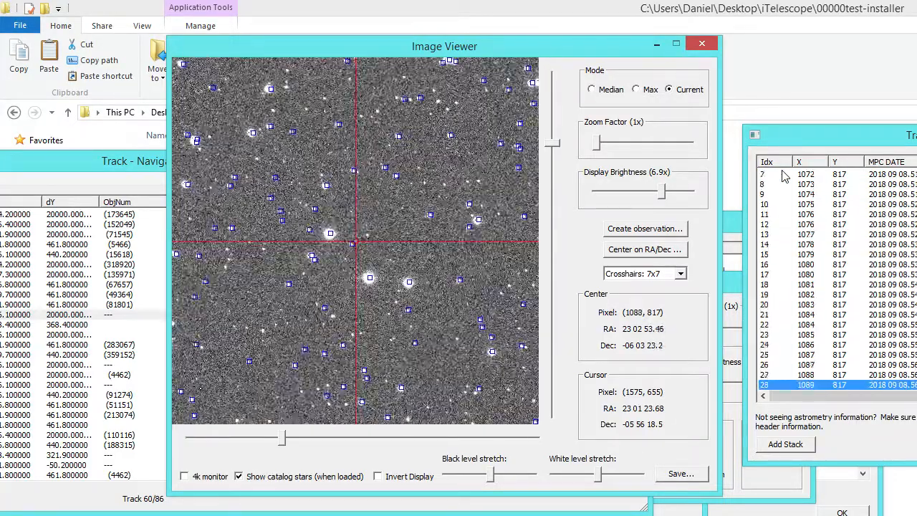
pyautogui.moveTo(597, 143); pyautogui.dragTo(623, 146)
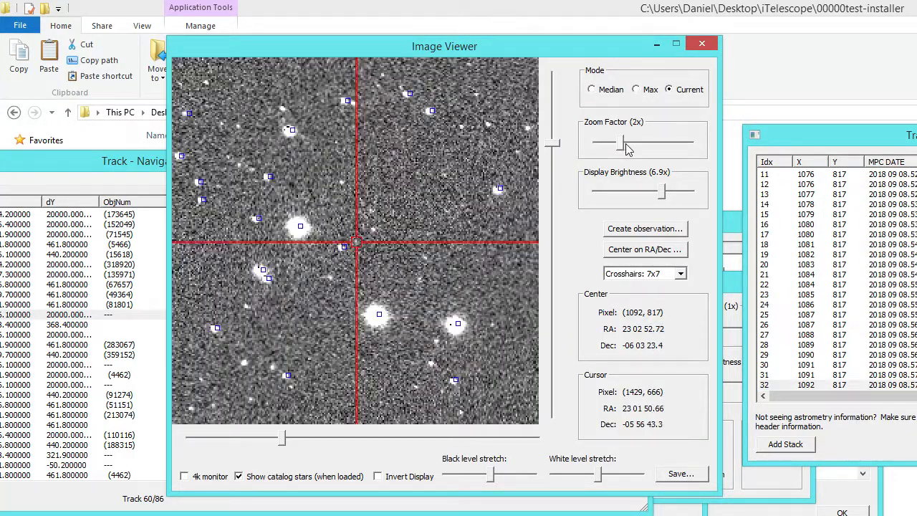
pyautogui.click(808, 184)
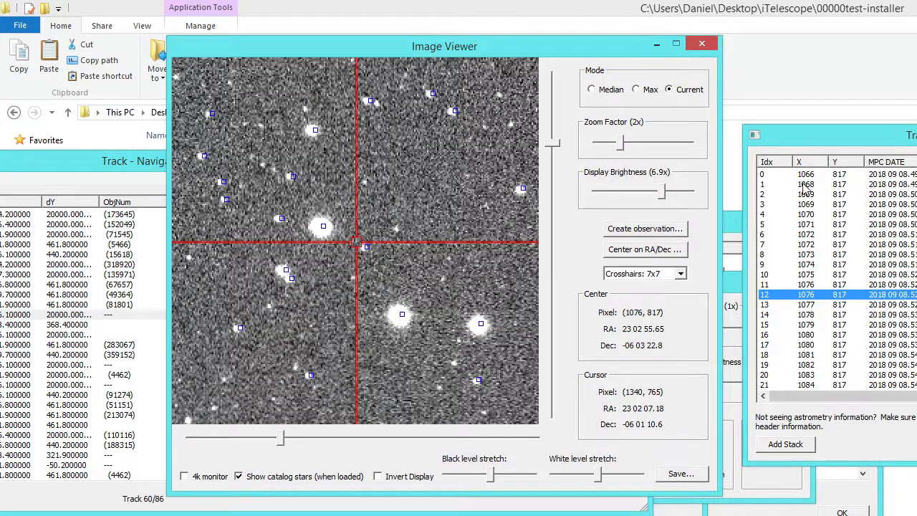
# - Stack the unmatched track's positions 0 to 32 and view the stacked image at a 4x zoom factor
pyautogui.click(793, 176)
pyautogui.scroll(-4, 813, 344)
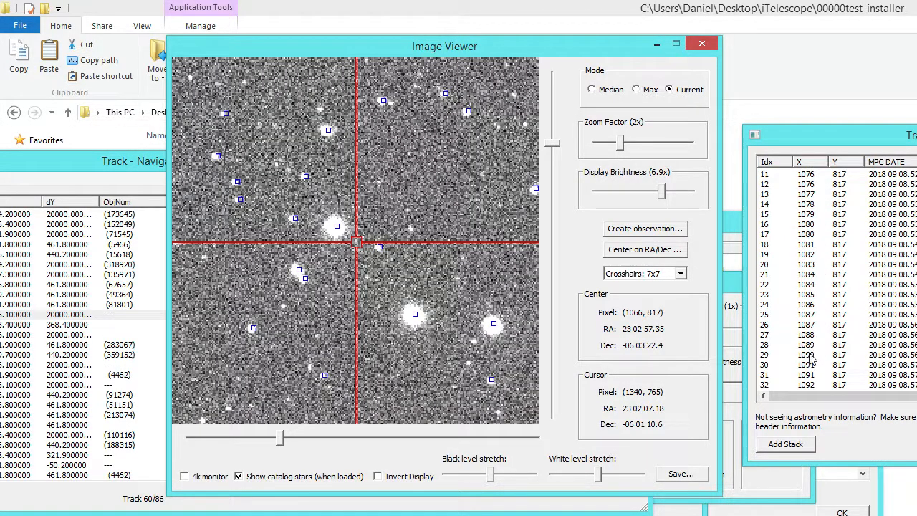
pyautogui.keyDown('shift'); pyautogui.click(792, 391); pyautogui.keyUp('shift')
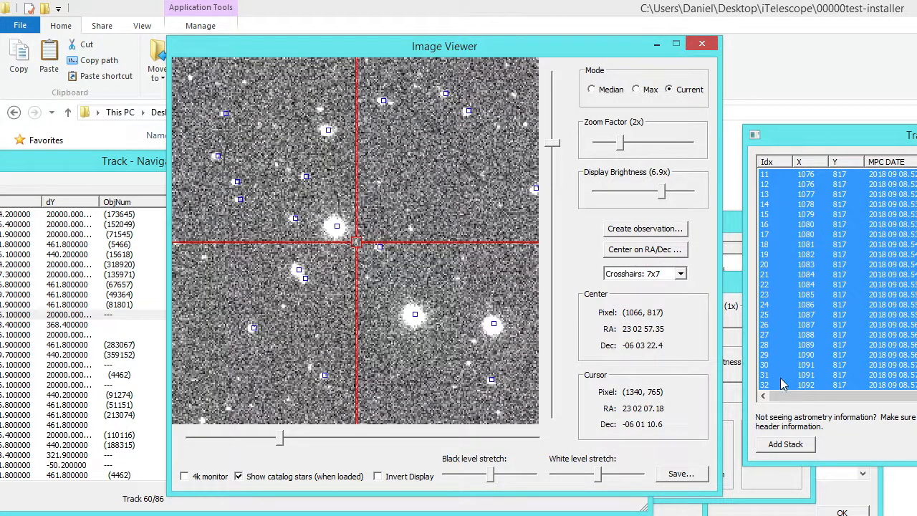
pyautogui.moveTo(620, 143); pyautogui.dragTo(643, 147)
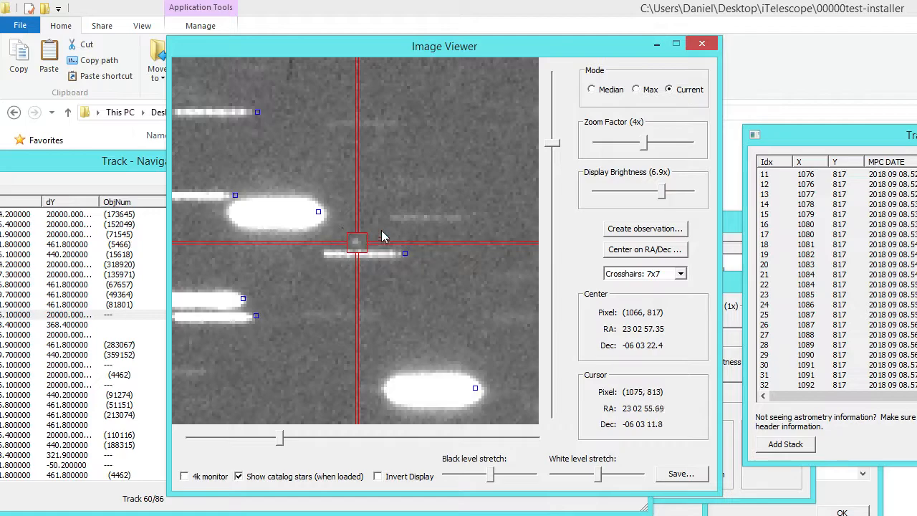
pyautogui.moveTo(789, 146); pyautogui.dragTo(773, 150)
pyautogui.scroll(4, 772, 199)
pyautogui.click(767, 180)
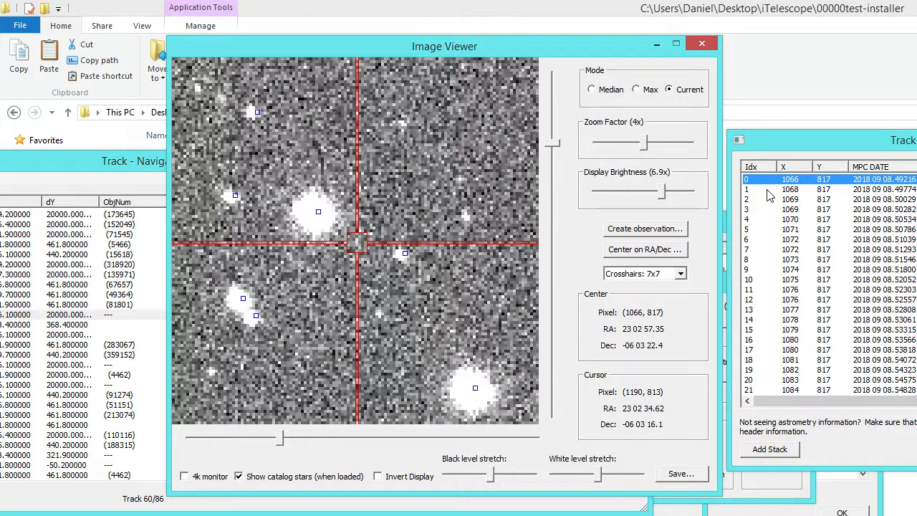
pyautogui.press('Up')
pyautogui.press('Up')
pyautogui.press('Up')
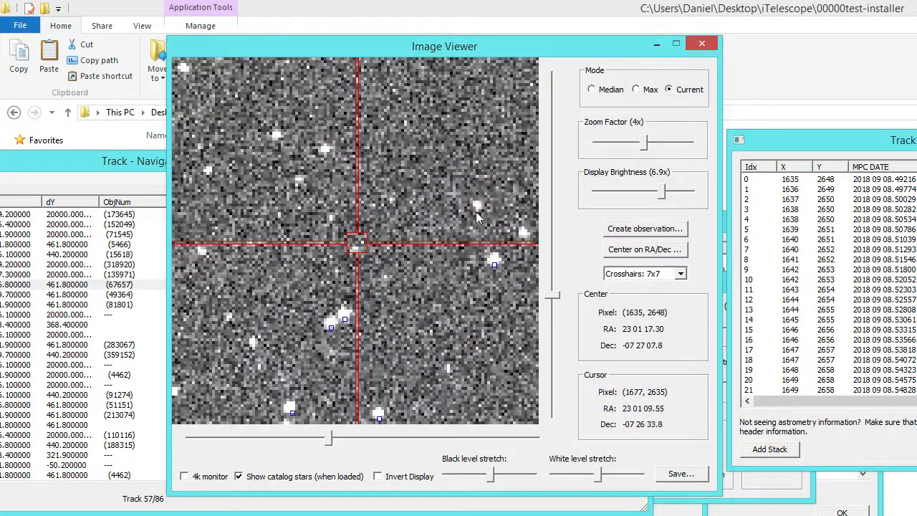
# - Reselect the unmatched track above 2014 WR359 and step through its positions from index 0 to 32 at 4x zoom
pyautogui.click(135, 165)
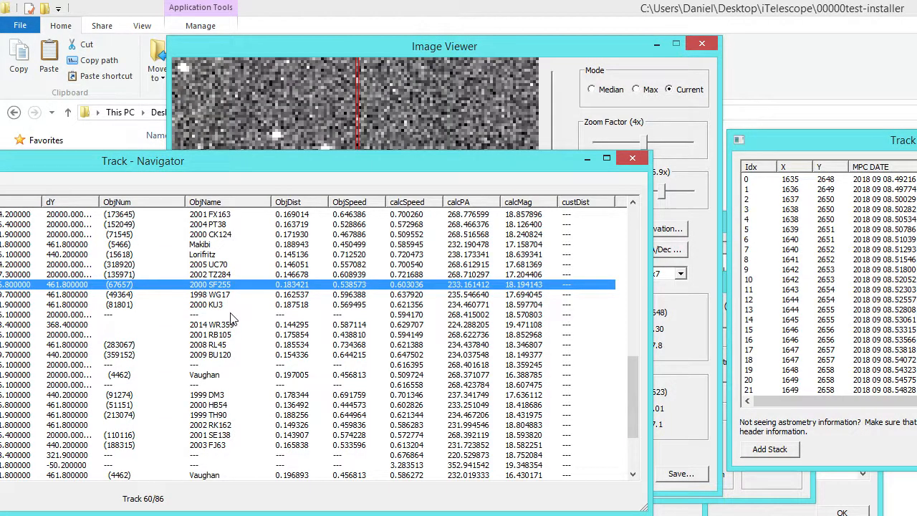
pyautogui.click(231, 316)
pyautogui.click(417, 48)
pyautogui.click(781, 181)
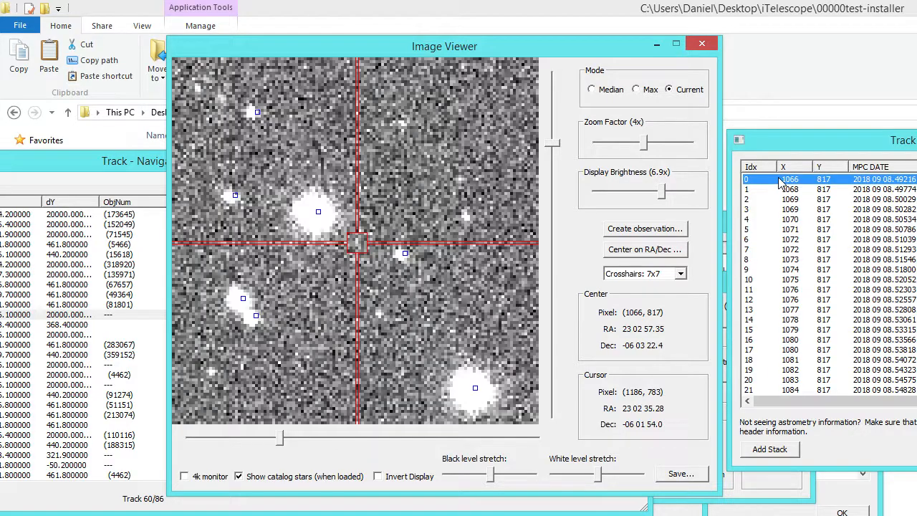
pyautogui.press('Down')
pyautogui.press('Down')
pyautogui.press('Down')
pyautogui.press('Down')
pyautogui.press('Down')
pyautogui.press('Down')
pyautogui.press('Down')
pyautogui.press('Down')
pyautogui.press('Down')
pyautogui.press('Down')
pyautogui.press('Down')
pyautogui.press('Down')
pyautogui.press('Down')
pyautogui.press('Down')
pyautogui.press('Down')
pyautogui.press('Down')
pyautogui.press('Down')
pyautogui.press('Down')
pyautogui.press('Down')
pyautogui.press('Down')
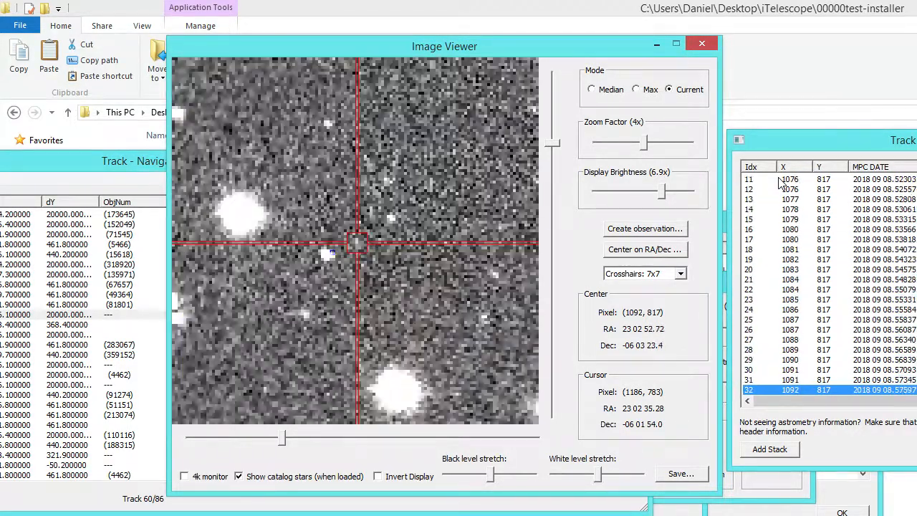
# - Step back through the unmatched track's positions to index 0 and forward again to index 32 at 4x zoom
pyautogui.press('Up')
pyautogui.press('Up')
pyautogui.press('Up')
pyautogui.press('Up')
pyautogui.press('Up')
pyautogui.press('Up')
pyautogui.press('Up')
pyautogui.press('Up')
pyautogui.press('Up')
pyautogui.press('Up')
pyautogui.press('Up')
pyautogui.press('Up')
pyautogui.press('Up')
pyautogui.press('Up')
pyautogui.press('Up')
pyautogui.press('Up')
pyautogui.press('Up')
pyautogui.press('Up')
pyautogui.press('Up')
pyautogui.press('Up')
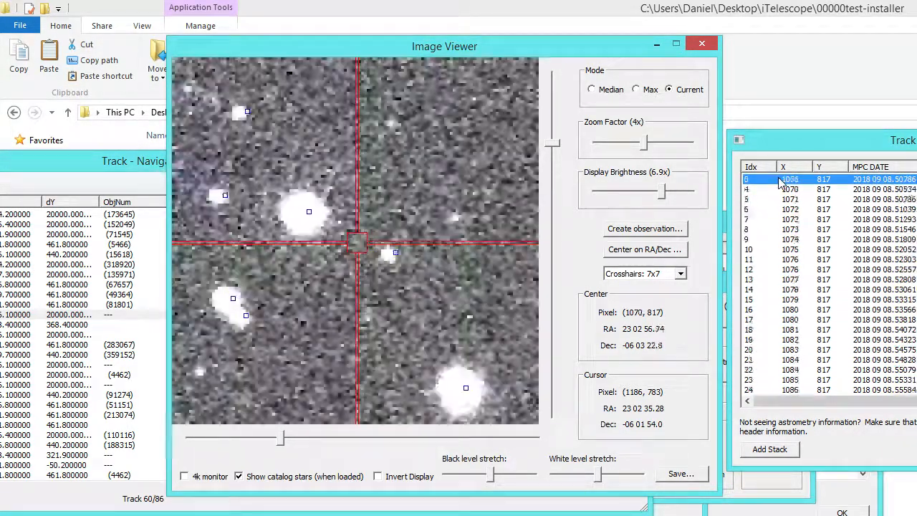
pyautogui.press('Down')
pyautogui.press('Down')
pyautogui.press('Down')
pyautogui.press('Down')
pyautogui.press('Down')
pyautogui.press('Down')
pyautogui.press('Down')
pyautogui.press('Down')
pyautogui.press('Down')
pyautogui.press('Down')
pyautogui.press('Down')
pyautogui.press('Down')
pyautogui.press('Down')
pyautogui.press('Down')
pyautogui.press('Down')
pyautogui.press('Down')
pyautogui.press('Down')
pyautogui.press('Down')
pyautogui.press('Down')
pyautogui.press('Down')
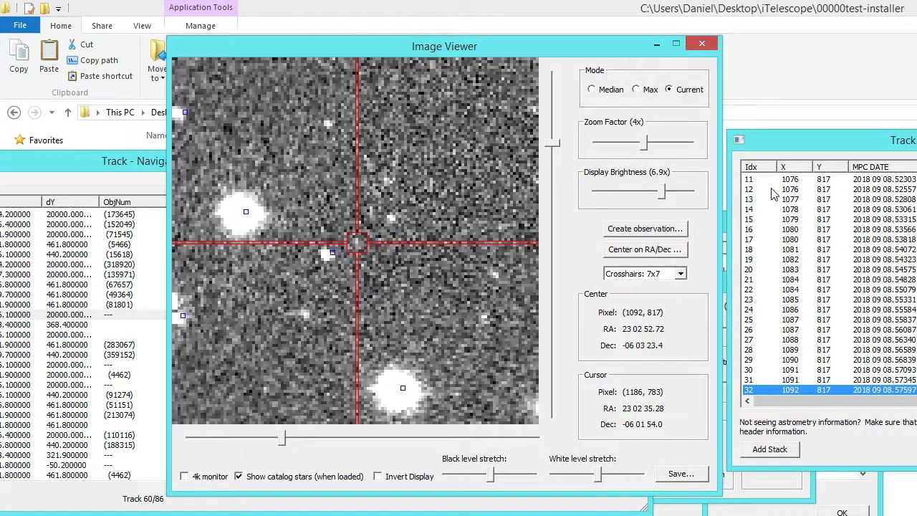
# - Generate the track's MPC-formatted report with station code Q62 and designation UN0001, and copy it to the clipboard
pyautogui.moveTo(497, 47); pyautogui.dragTo(456, 41)
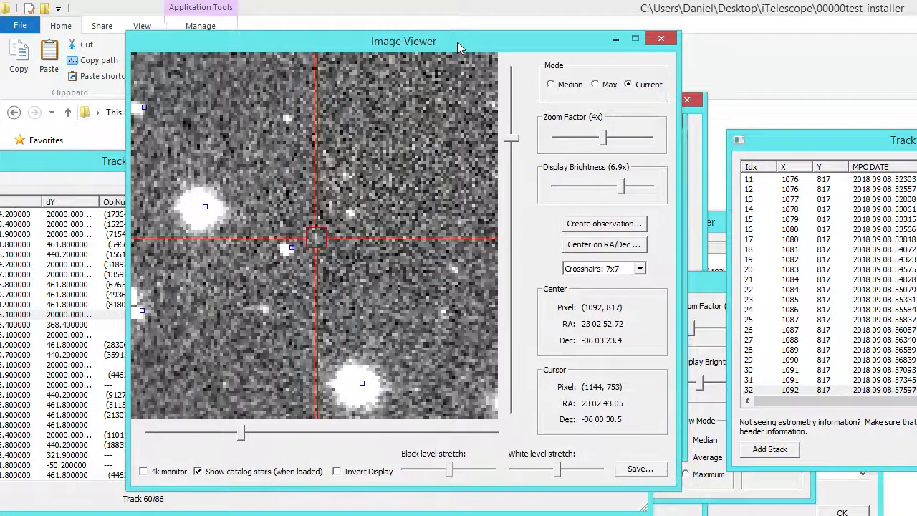
pyautogui.moveTo(766, 139); pyautogui.dragTo(538, 135)
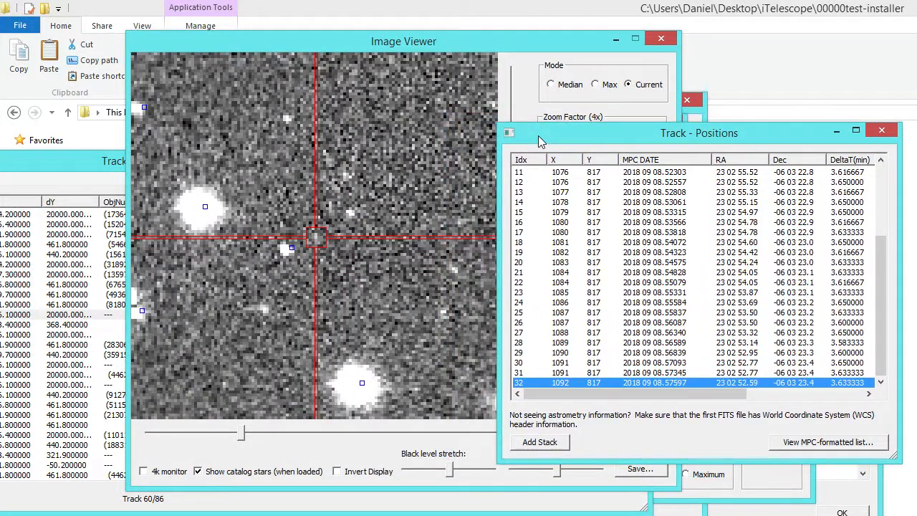
pyautogui.click(787, 439)
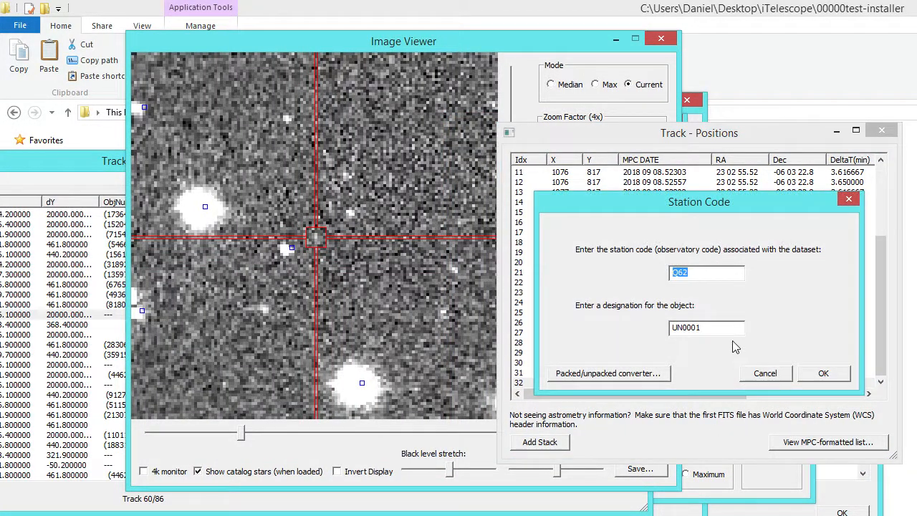
pyautogui.click(821, 373)
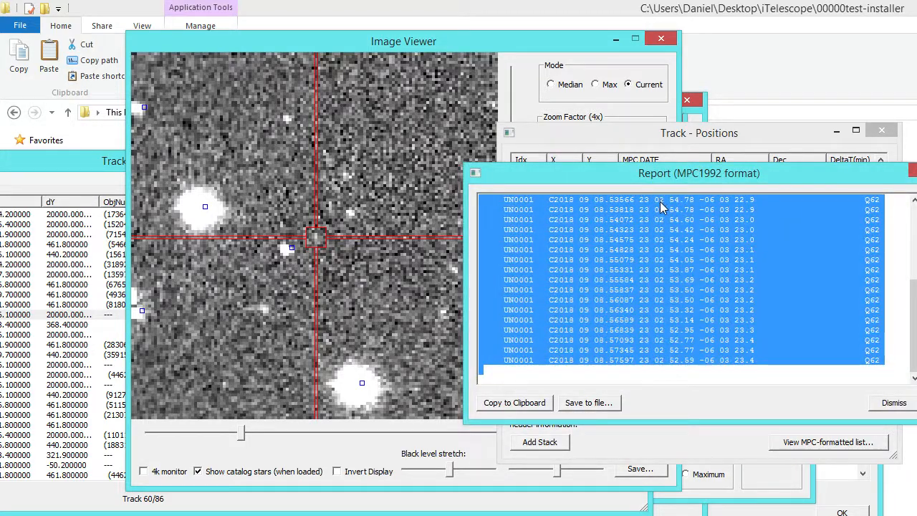
pyautogui.click(537, 402)
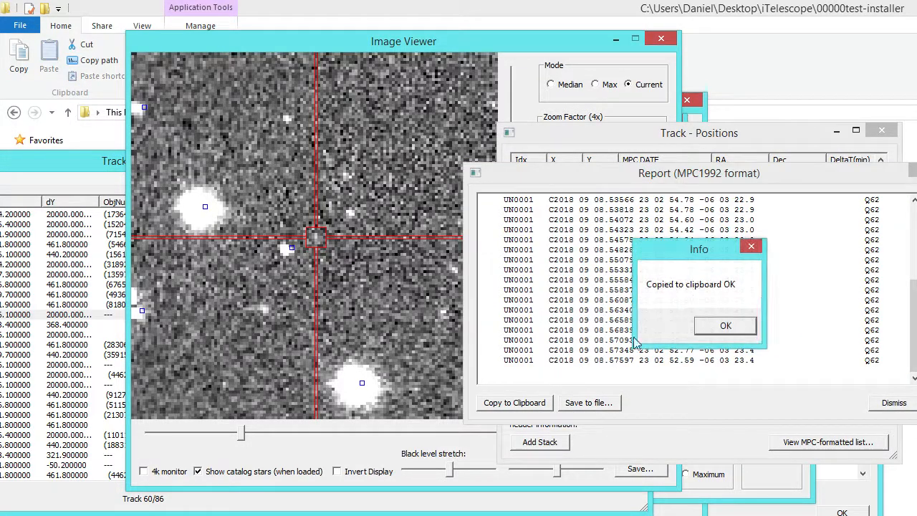
pyautogui.click(725, 325)
pyautogui.moveTo(655, 177); pyautogui.dragTo(577, 192)
pyautogui.moveTo(837, 323); pyautogui.dragTo(832, 372)
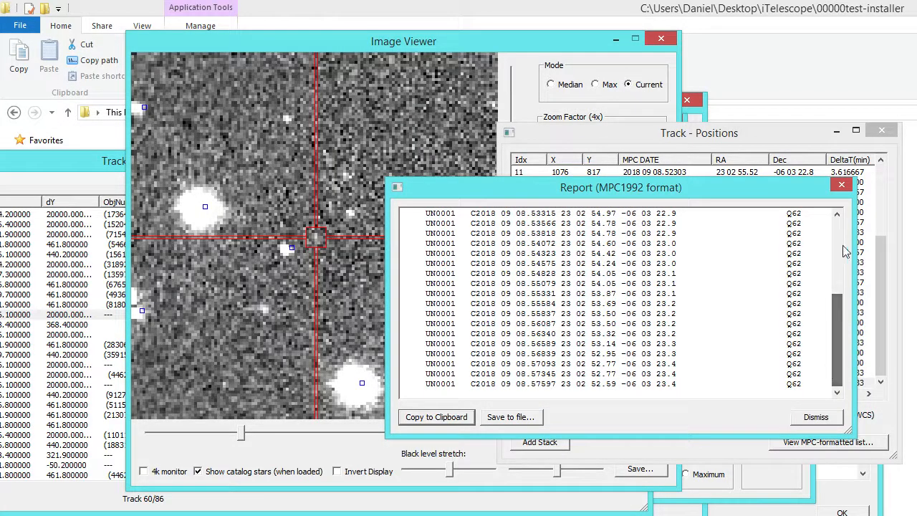
pyautogui.click(842, 186)
pyautogui.moveTo(740, 136); pyautogui.dragTo(715, 173)
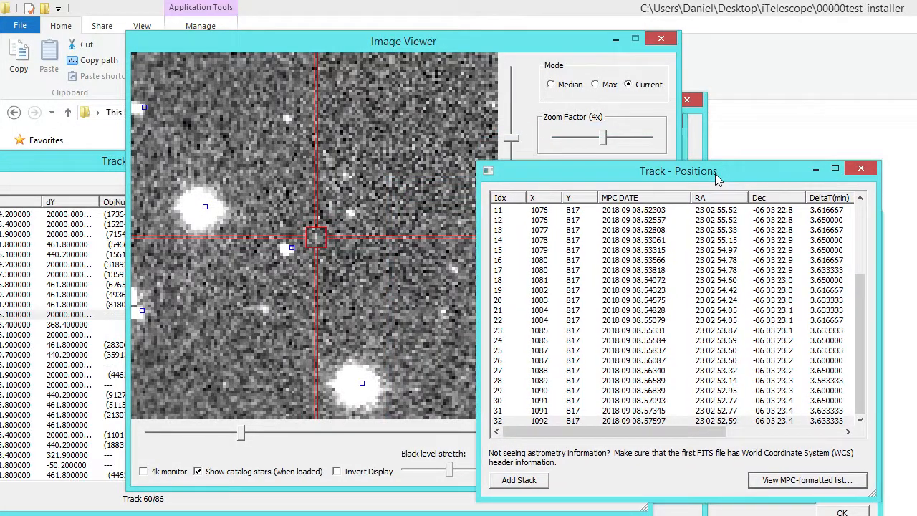
pyautogui.moveTo(858, 322); pyautogui.dragTo(855, 343)
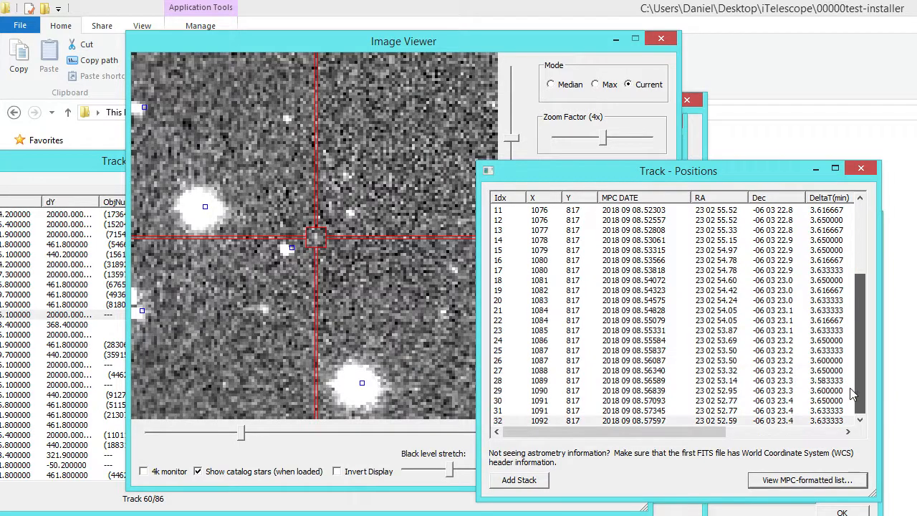
pyautogui.click(781, 480)
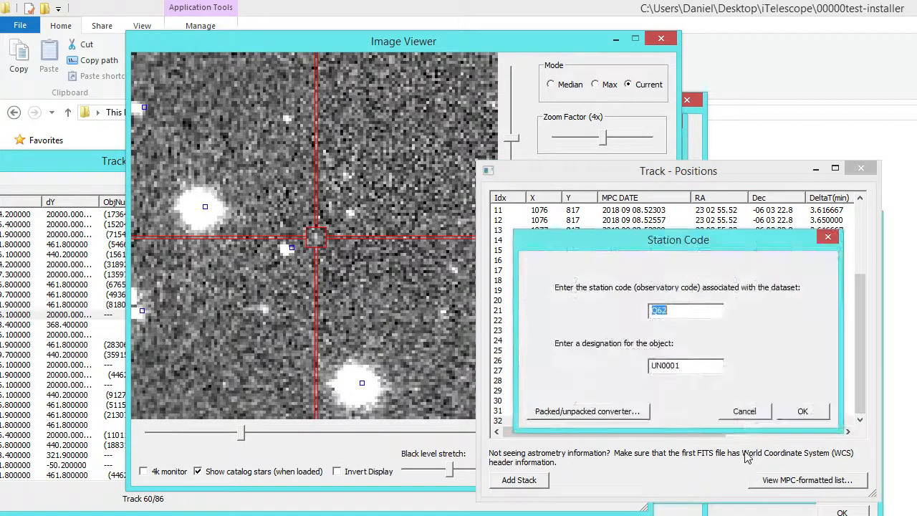
pyautogui.click(745, 411)
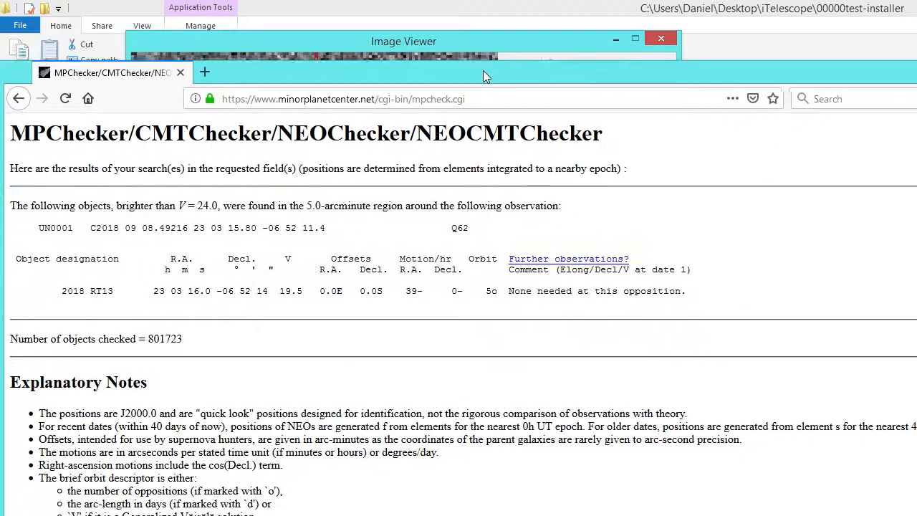
# - Switch to MPChecker in the browser, replace the form's observations with the copied report, and produce the list of known minor planets
pyautogui.moveTo(583, 57); pyautogui.dragTo(603, 84)
pyautogui.click(136, 103)
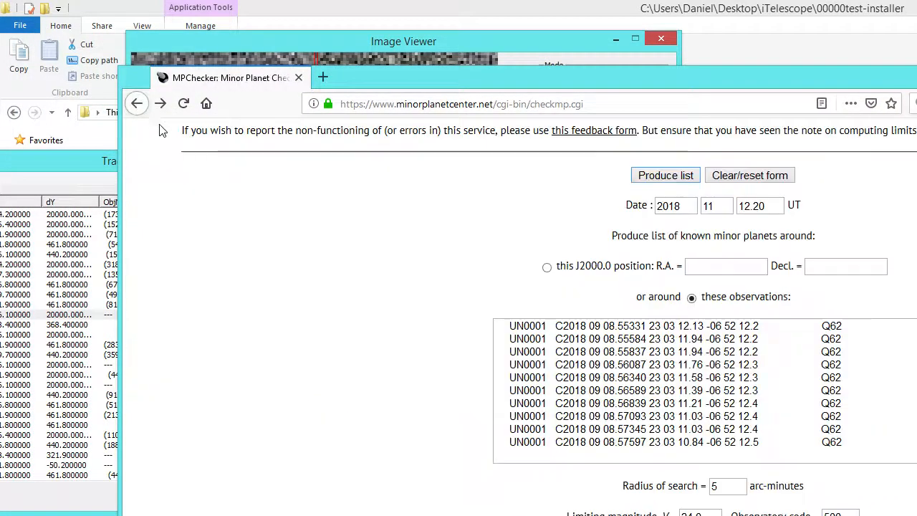
pyautogui.hotkey('ctrl', 'a')
pyautogui.hotkey('ctrl', 'v')
pyautogui.click(654, 180)
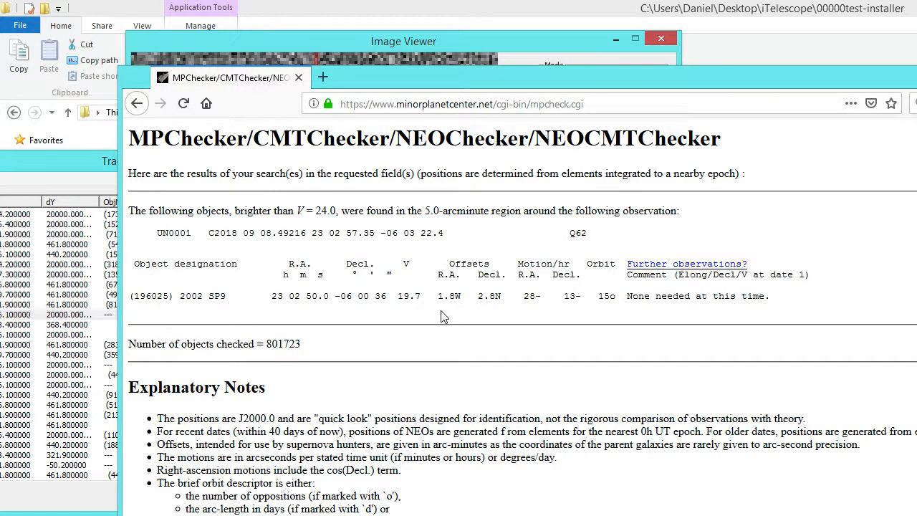
# - Examine the offsets, designation and coordinates of the minor planet listed near the submitted observations
pyautogui.moveTo(440, 295); pyautogui.dragTo(503, 297)
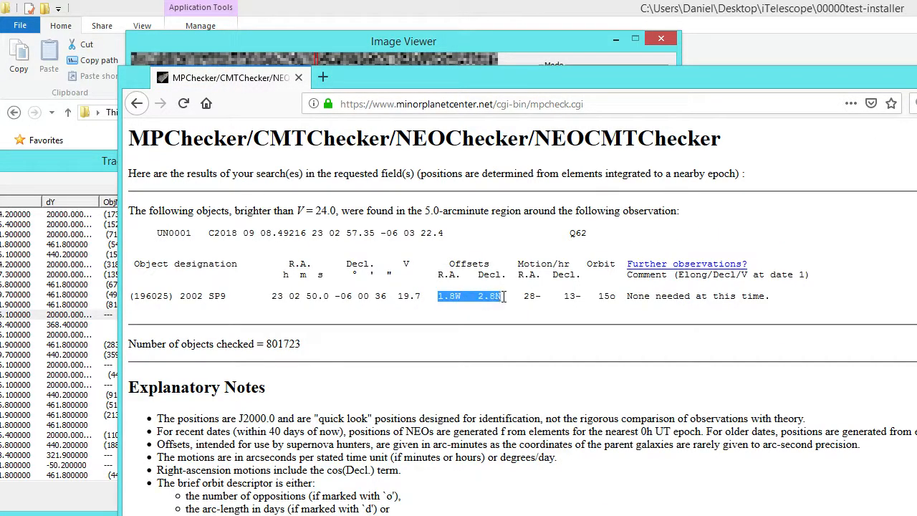
pyautogui.click(455, 324)
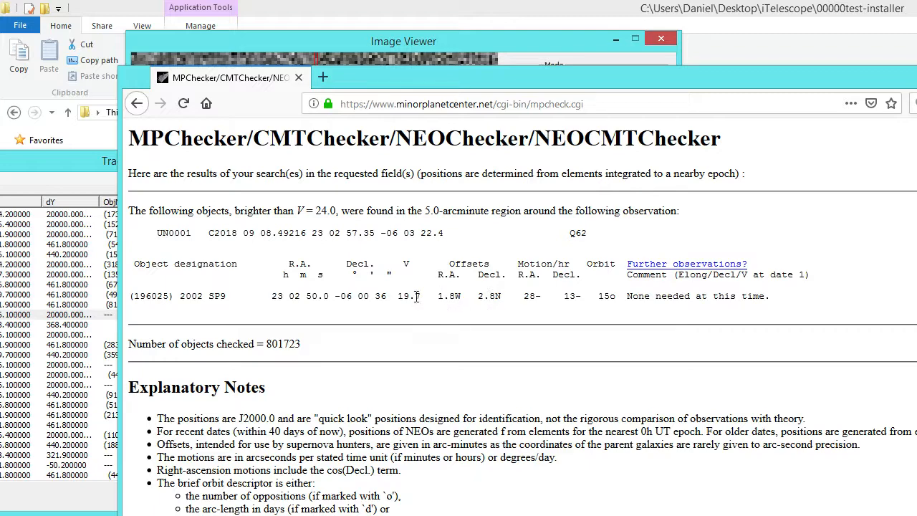
pyautogui.moveTo(177, 296); pyautogui.dragTo(214, 298)
pyautogui.click(387, 326)
pyautogui.moveTo(490, 298); pyautogui.dragTo(272, 297)
pyautogui.click(157, 299)
pyautogui.moveTo(377, 79); pyautogui.dragTo(439, 143)
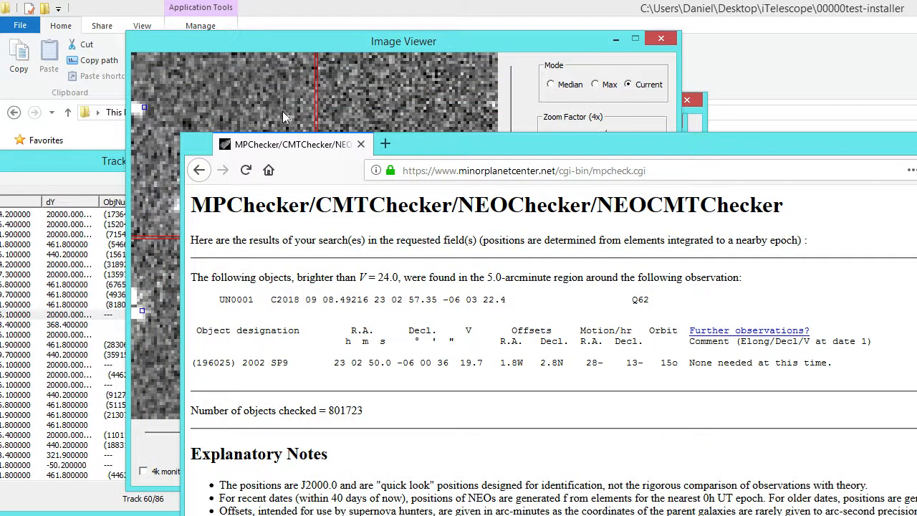
pyautogui.moveTo(403, 156)
pyautogui.mouseDown()
pyautogui.moveTo(402, 169)
pyautogui.moveTo(370, 162)
pyautogui.moveTo(398, 155)
pyautogui.mouseUp()
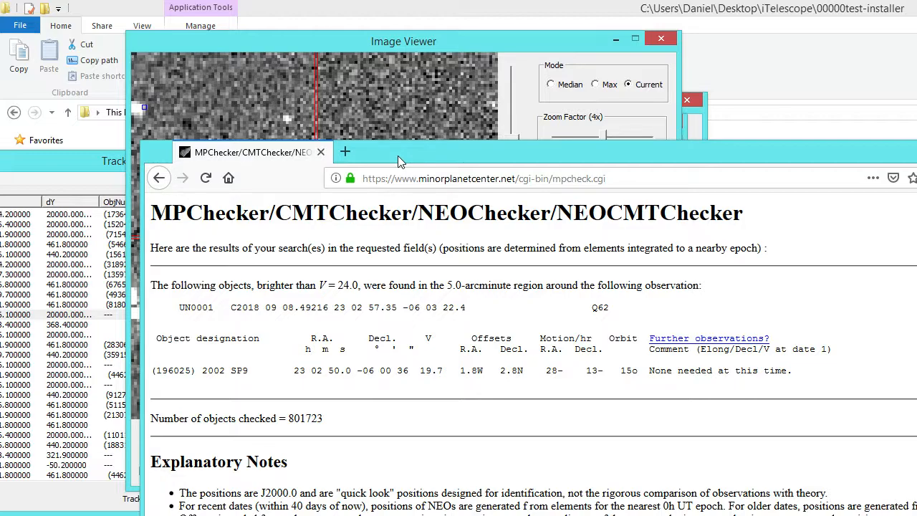
pyautogui.moveTo(398, 156); pyautogui.dragTo(400, 135)
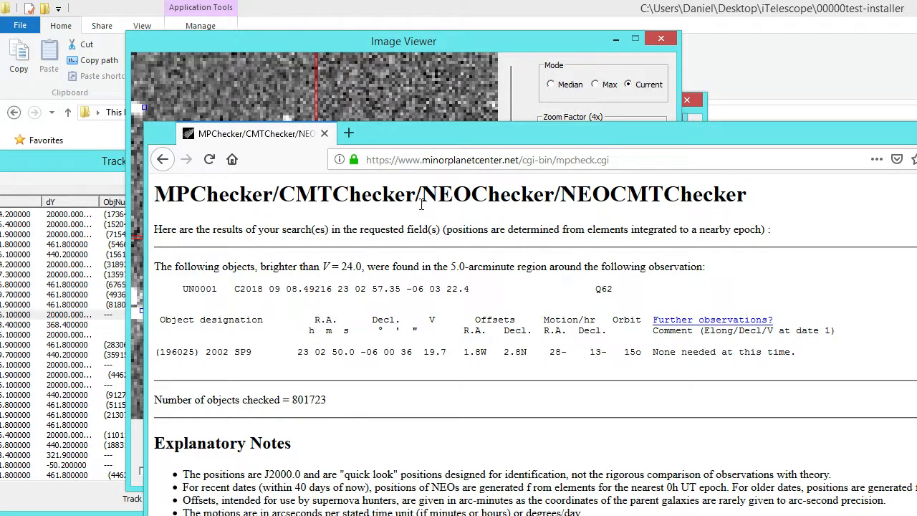
# - Return to Tycho, select the unmatched track just above 1999 DM3, and arrange the Image Viewer and Track Positions windows side by side
pyautogui.moveTo(394, 131); pyautogui.dragTo(693, 366)
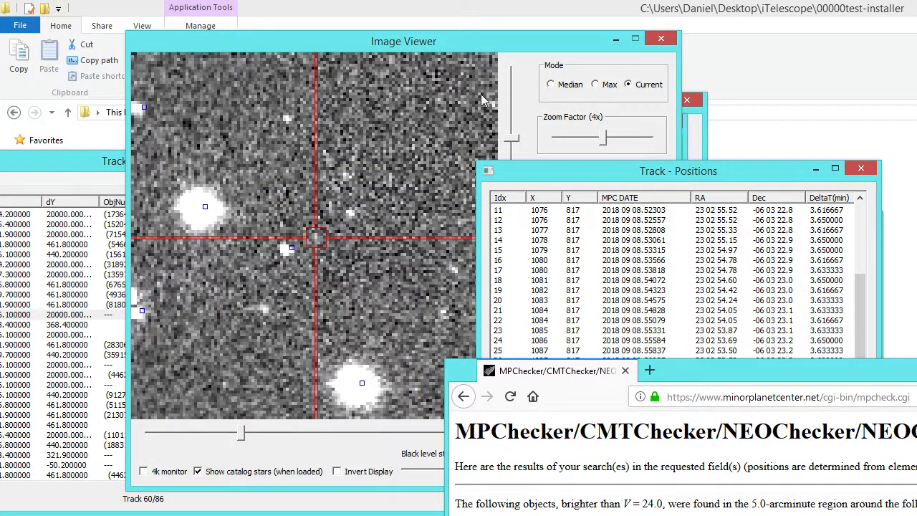
pyautogui.click(434, 45)
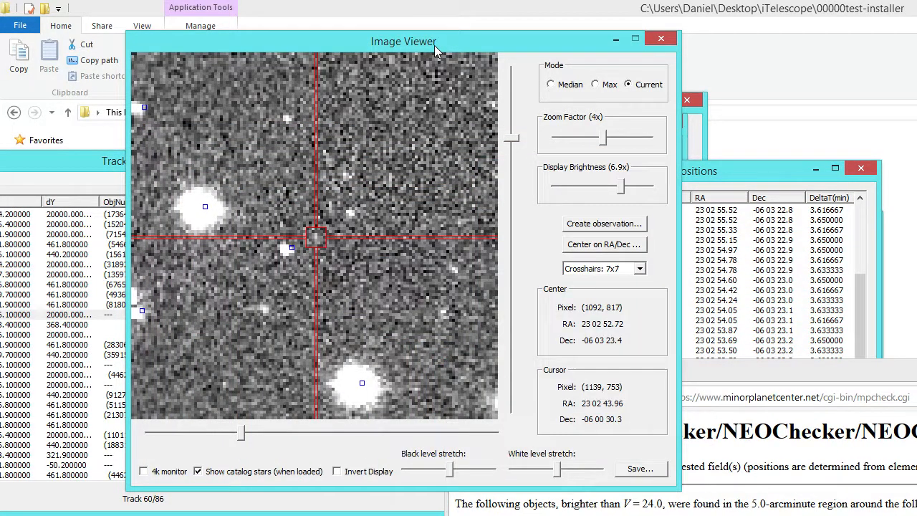
pyautogui.click(117, 164)
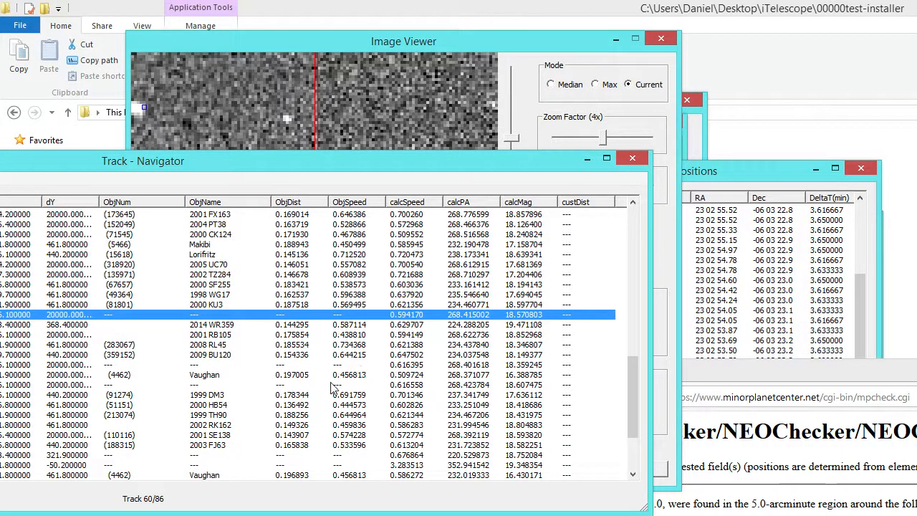
pyautogui.click(212, 386)
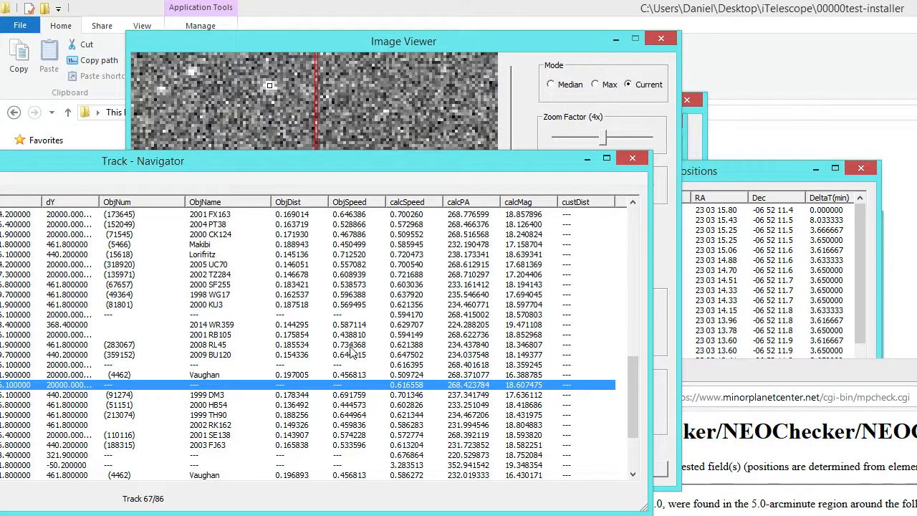
pyautogui.click(420, 42)
pyautogui.moveTo(421, 42); pyautogui.dragTo(402, 39)
pyautogui.moveTo(698, 172); pyautogui.dragTo(787, 177)
pyautogui.moveTo(669, 173); pyautogui.dragTo(770, 146)
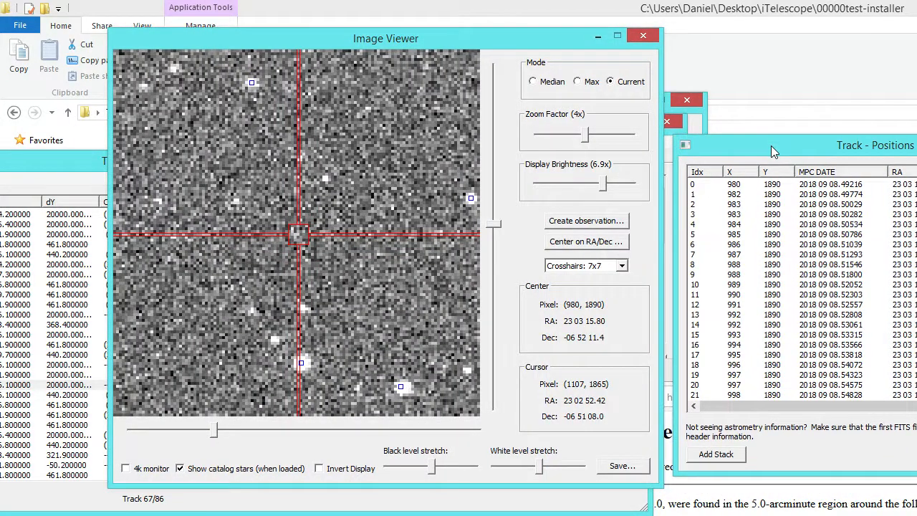
# - Stack positions 0 to 32 of the unmatched track above 1999 DM3 and reduce the zoom factor to 2x
pyautogui.click(729, 185)
pyautogui.scroll(-4, 736, 336)
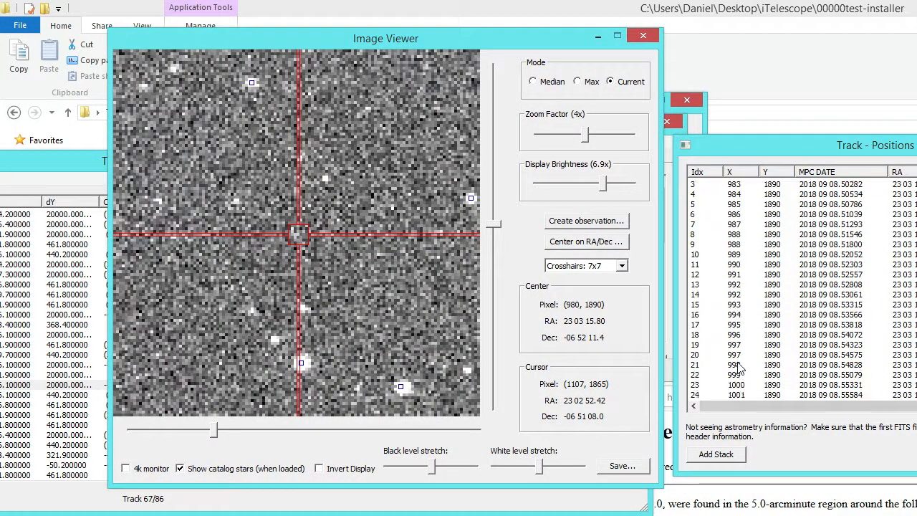
pyautogui.keyDown('shift'); pyautogui.click(720, 398); pyautogui.keyUp('shift')
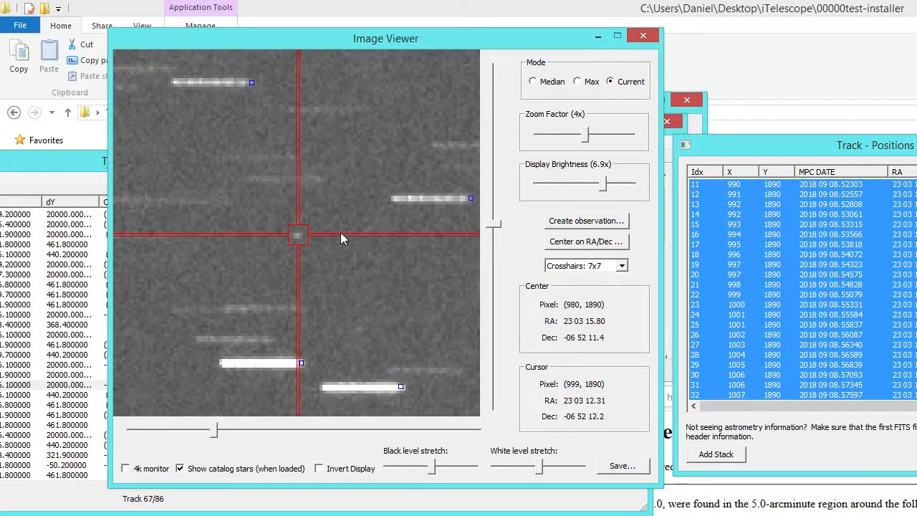
pyautogui.moveTo(583, 132); pyautogui.dragTo(564, 136)
# - Step forward and back through the individual positions of the track above 1999 DM3 at 2x zoom
pyautogui.click(736, 195)
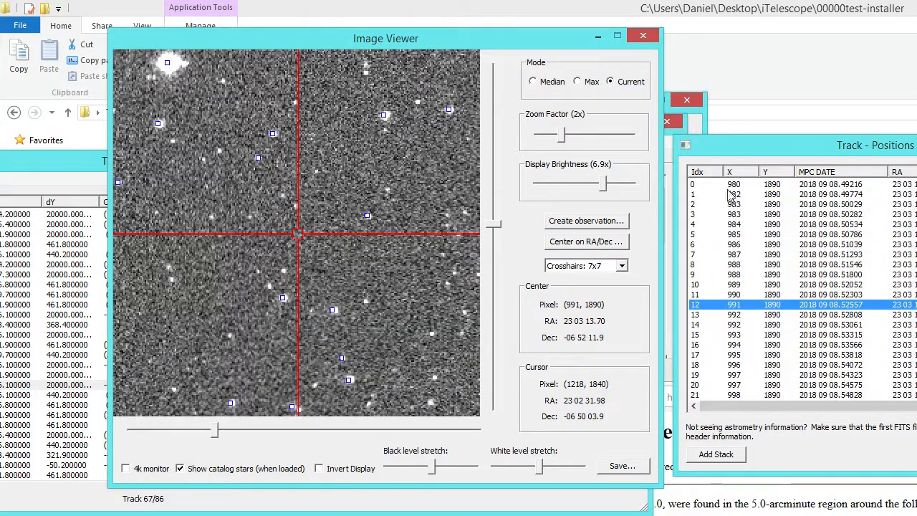
pyautogui.click(729, 185)
pyautogui.press('Down')
pyautogui.press('Down')
pyautogui.press('Down')
pyautogui.press('Down')
pyautogui.press('Down')
pyautogui.press('Down')
pyautogui.press('Down')
pyautogui.press('Down')
pyautogui.press('Down')
pyautogui.press('Down')
pyautogui.press('Down')
pyautogui.press('Down')
pyautogui.press('Down')
pyautogui.press('Down')
pyautogui.press('Down')
pyautogui.press('Down')
pyautogui.press('Down')
pyautogui.press('Down')
pyautogui.press('Down')
pyautogui.press('Down')
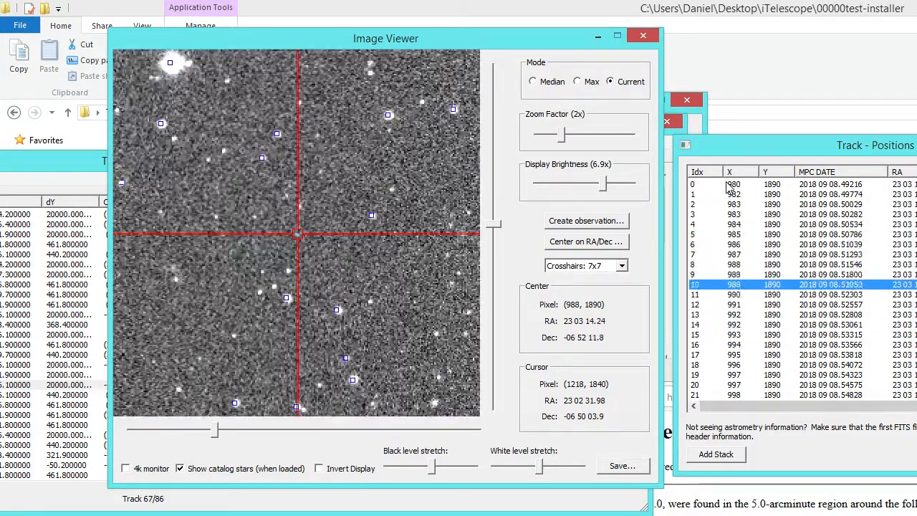
pyautogui.press('Up')
pyautogui.press('Up')
pyautogui.press('Up')
pyautogui.press('Up')
pyautogui.press('Up')
pyautogui.press('Up')
pyautogui.press('Up')
pyautogui.press('Up')
pyautogui.press('Up')
pyautogui.press('Up')
pyautogui.press('Up')
pyautogui.press('Up')
pyautogui.press('Up')
pyautogui.press('Up')
pyautogui.press('Up')
pyautogui.press('Up')
pyautogui.press('Up')
pyautogui.press('Up')
pyautogui.press('Up')
pyautogui.press('Up')
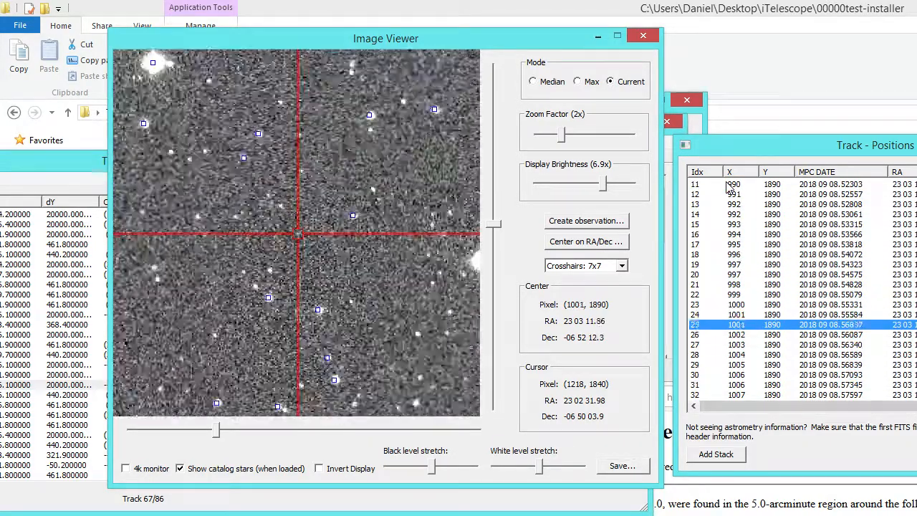
# - Generate the MPC-formatted report for the track above 1999 DM3 as UN0001 from station Q62, and copy it to the clipboard
pyautogui.moveTo(505, 45); pyautogui.dragTo(535, 38)
pyautogui.click(129, 168)
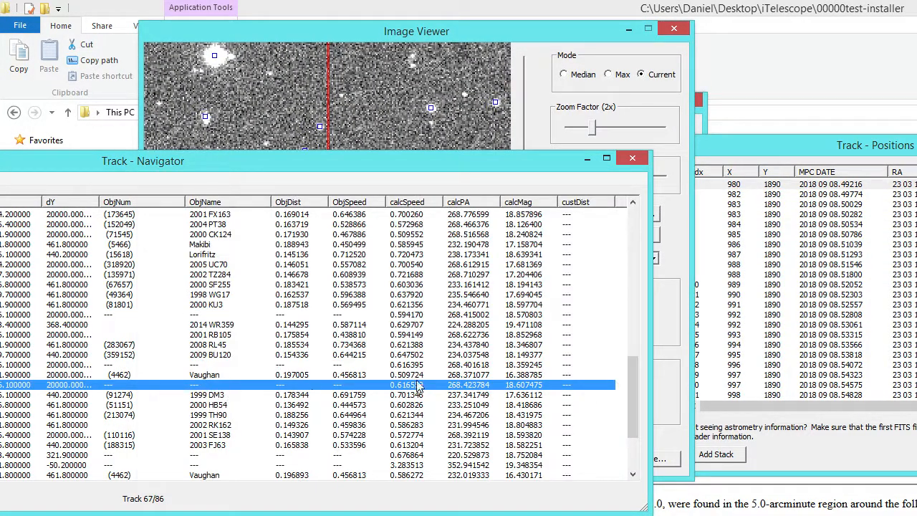
pyautogui.moveTo(723, 163); pyautogui.dragTo(511, 177)
pyautogui.click(821, 476)
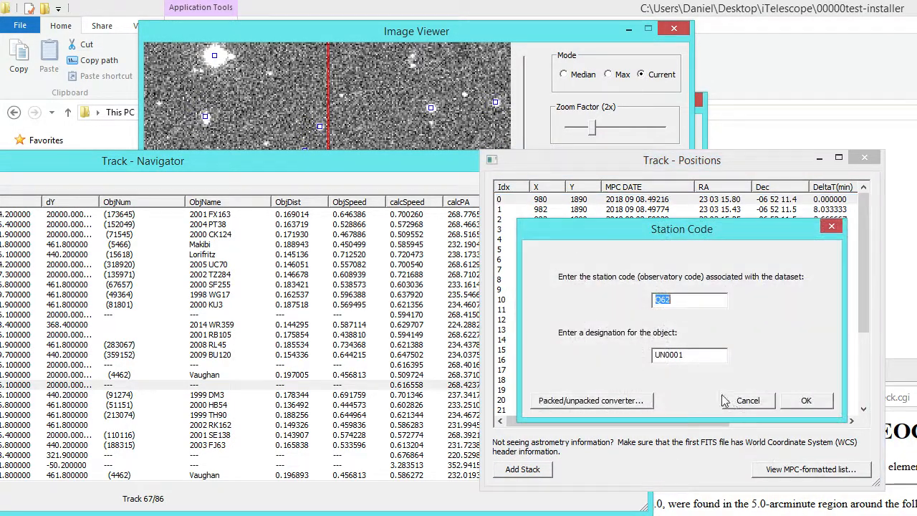
pyautogui.click(809, 401)
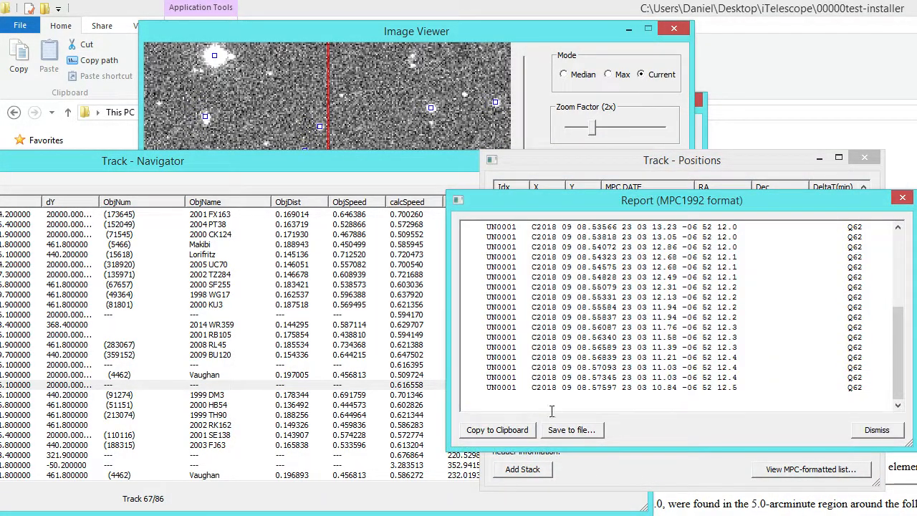
pyautogui.click(520, 430)
pyautogui.click(691, 354)
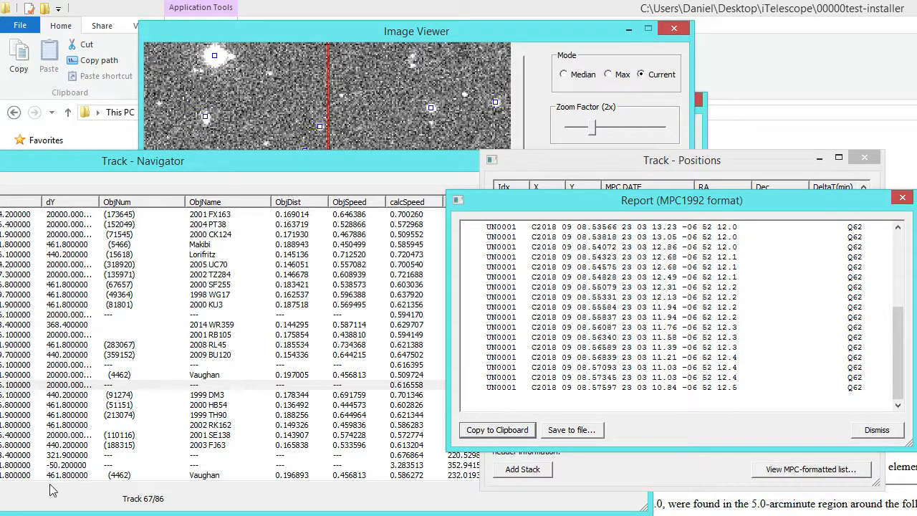
# - Return to the MPChecker form in the browser, replace its observations with the newly copied report, and produce the minor planet list
pyautogui.moveTo(916, 377); pyautogui.dragTo(685, 47)
pyautogui.click(121, 66)
pyautogui.click(620, 356)
pyautogui.hotkey('ctrl', 'a')
pyautogui.hotkey('ctrl', 'v')
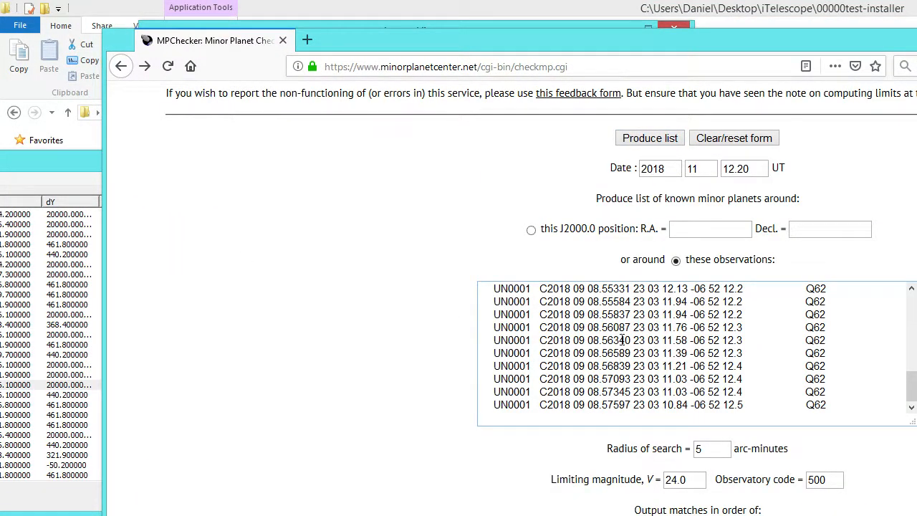
pyautogui.click(639, 143)
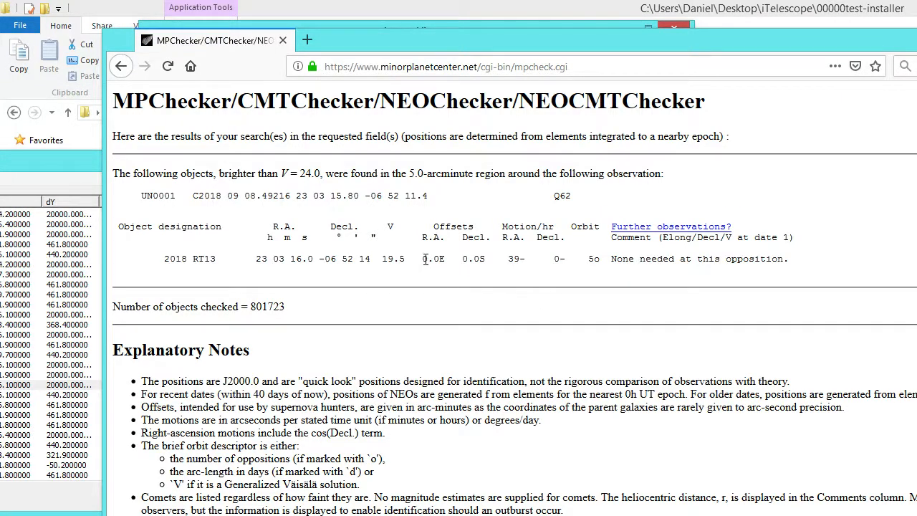
# - Examine the listed object's positional offsets and designation in the MPChecker results
pyautogui.moveTo(425, 260); pyautogui.dragTo(481, 260)
pyautogui.click(421, 274)
pyautogui.moveTo(158, 264); pyautogui.dragTo(220, 260)
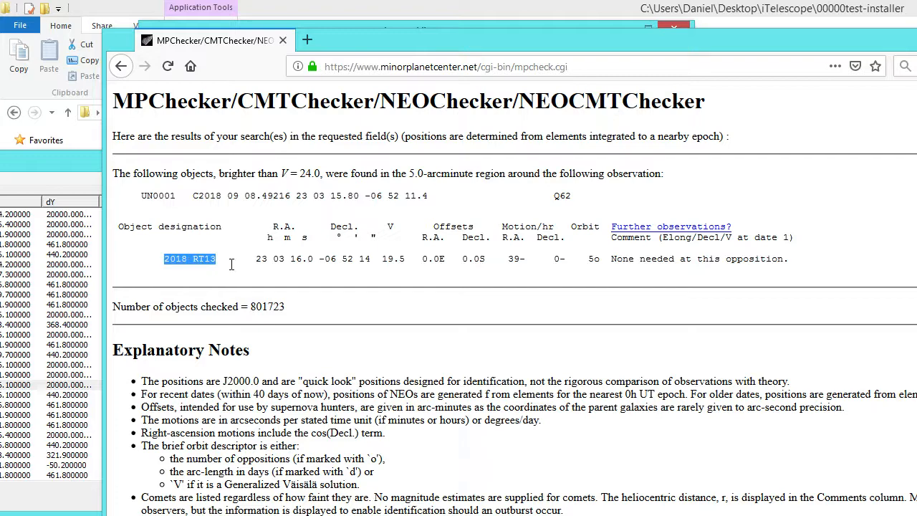
pyautogui.click(226, 264)
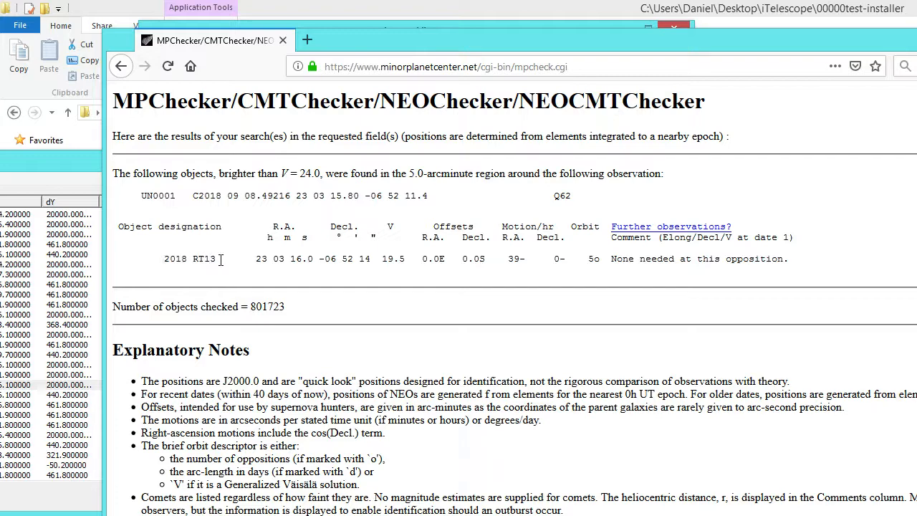
# - Move the browser out of the way and arrange Tycho's Track Navigator, track positions and Image Viewer windows for viewing together
pyautogui.moveTo(373, 48); pyautogui.dragTo(596, 463)
pyautogui.moveTo(541, 202); pyautogui.dragTo(487, 178)
pyautogui.click(847, 174)
pyautogui.moveTo(421, 163); pyautogui.dragTo(456, 112)
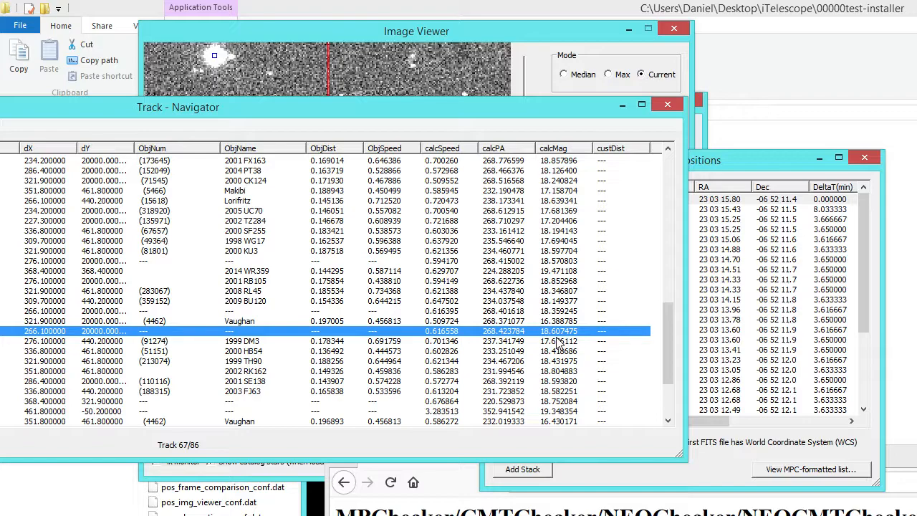
pyautogui.moveTo(707, 163); pyautogui.dragTo(797, 121)
pyautogui.click(531, 31)
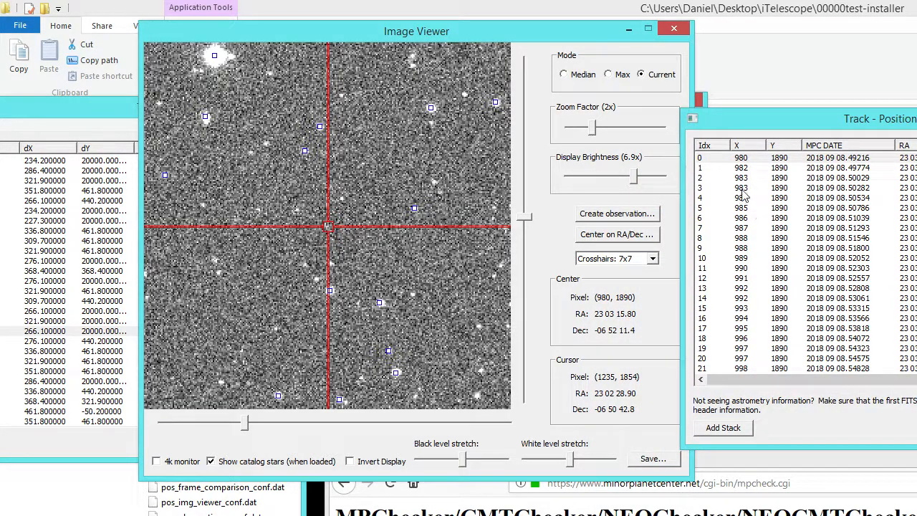
# - Step through the unmatched track's individual positions from 0 to 32 in the Image Viewer at 2x zoom
pyautogui.click(723, 158)
pyautogui.press('Down')
pyautogui.press('Down')
pyautogui.press('Down')
pyautogui.press('Down')
pyautogui.press('Down')
pyautogui.press('Down')
pyautogui.press('Down')
pyautogui.press('Down')
pyautogui.press('Down')
pyautogui.press('Down')
pyautogui.press('Down')
pyautogui.press('Down')
pyautogui.press('Down')
pyautogui.press('Down')
pyautogui.press('Down')
pyautogui.press('Down')
pyautogui.press('Down')
pyautogui.press('Down')
pyautogui.press('Down')
pyautogui.press('Down')
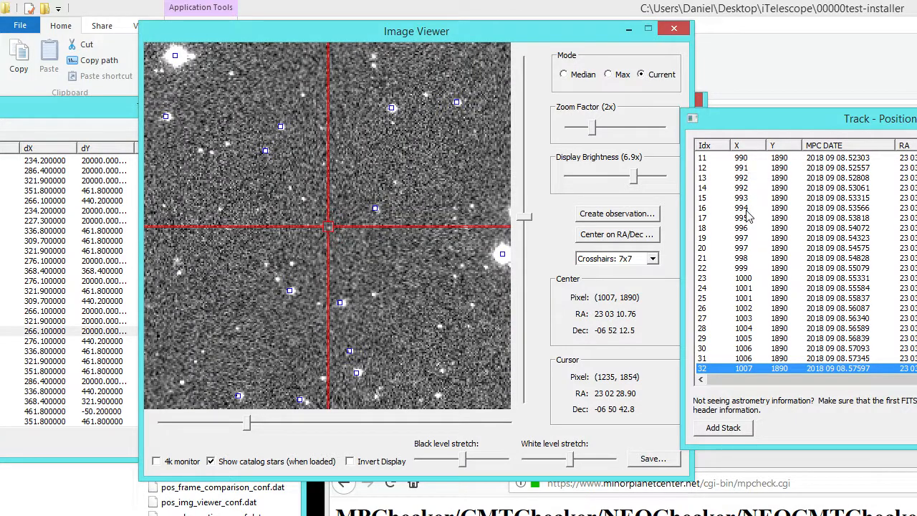
# - Stack all positions of the unmatched track and raise the zoom factor to 4x
pyautogui.scroll(4, 719, 162)
pyautogui.hotkey('ctrl', 'a')
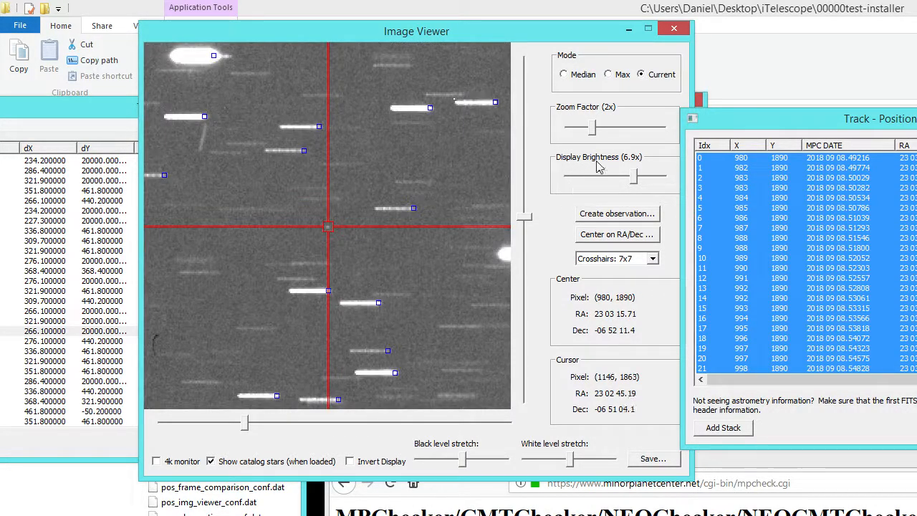
pyautogui.moveTo(592, 129); pyautogui.dragTo(614, 130)
pyautogui.moveTo(492, 38); pyautogui.dragTo(532, 50)
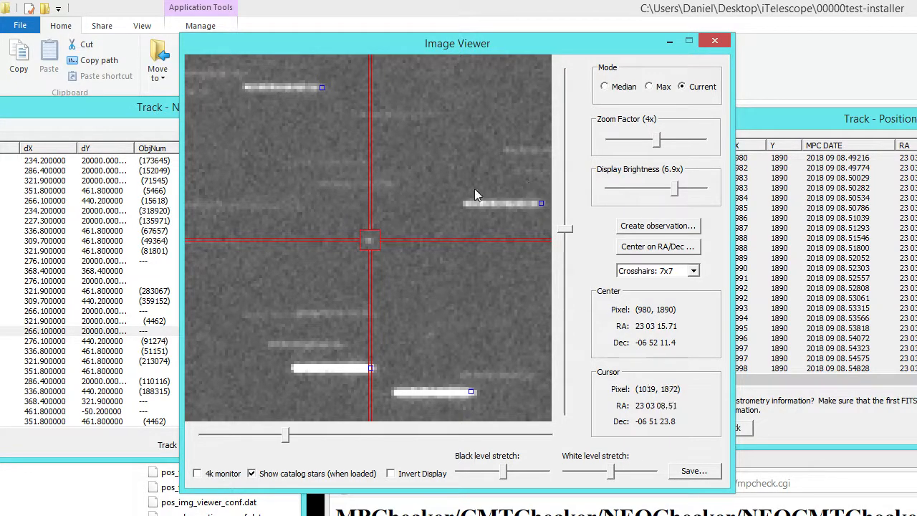
# - Examine the unmatched track's row in the Track Navigator, including its calculated speed, position angle and magnitude
pyautogui.click(164, 115)
pyautogui.moveTo(164, 118); pyautogui.dragTo(214, 131)
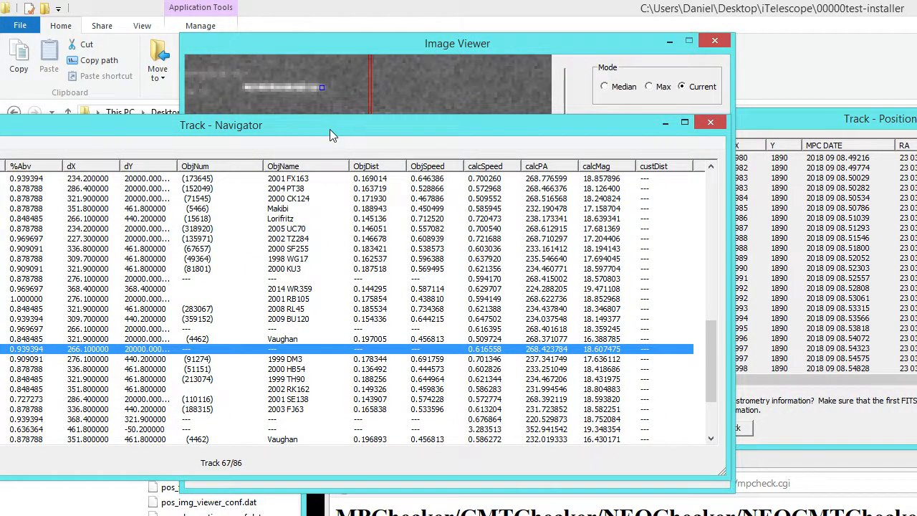
pyautogui.moveTo(330, 129); pyautogui.dragTo(315, 146)
pyautogui.click(349, 46)
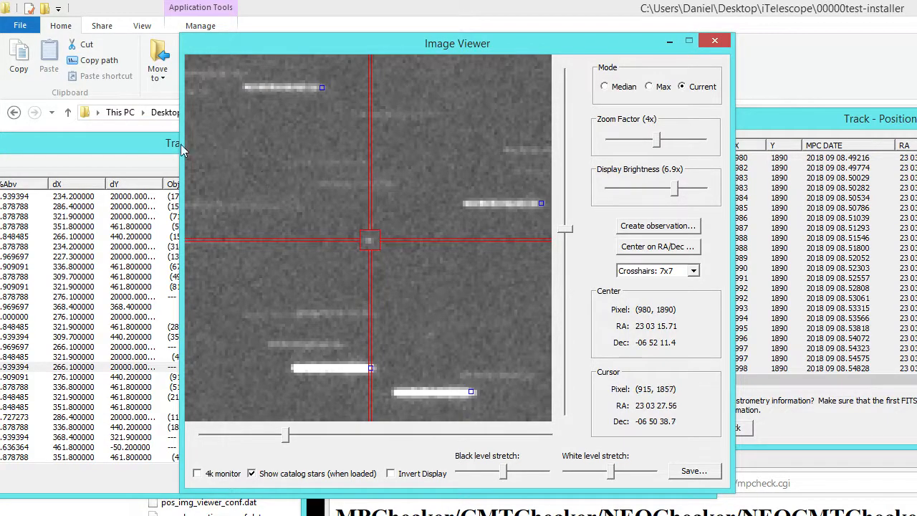
pyautogui.moveTo(162, 148); pyautogui.dragTo(163, 158)
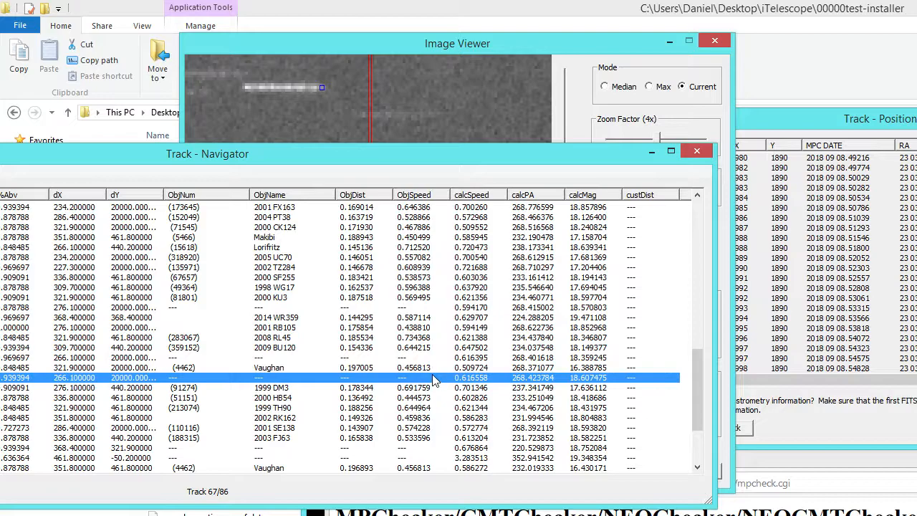
pyautogui.scroll(-1, 700, 379)
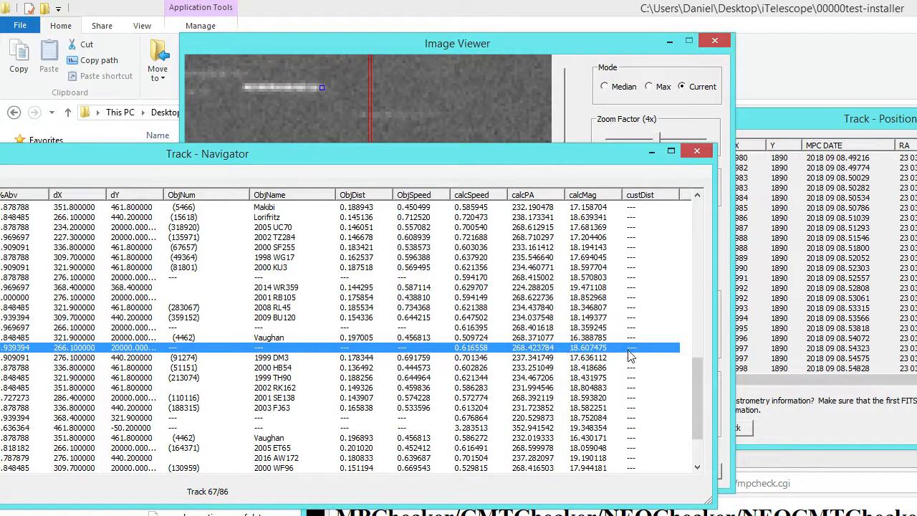
# - Step forward, back and forward again through the unmatched track's individual positions at 4x zoom
pyautogui.moveTo(531, 52); pyautogui.dragTo(483, 47)
pyautogui.moveTo(731, 124); pyautogui.dragTo(729, 132)
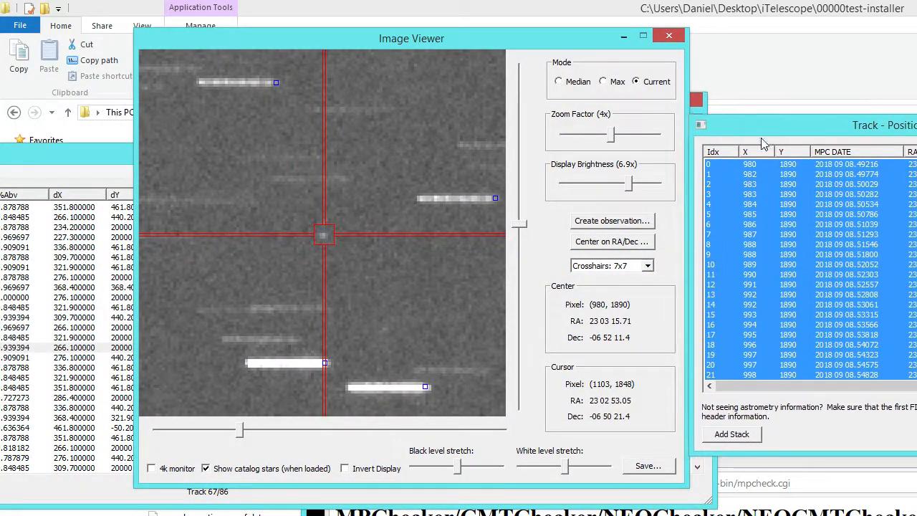
pyautogui.click(731, 165)
pyautogui.press('Down')
pyautogui.press('Down')
pyautogui.press('Down')
pyautogui.press('Down')
pyautogui.press('Down')
pyautogui.press('Down')
pyautogui.press('Down')
pyautogui.press('Down')
pyautogui.press('Down')
pyautogui.press('Down')
pyautogui.press('Down')
pyautogui.press('Down')
pyautogui.press('Down')
pyautogui.press('Down')
pyautogui.press('Down')
pyautogui.press('Down')
pyautogui.press('Down')
pyautogui.press('Down')
pyautogui.press('Down')
pyautogui.press('Down')
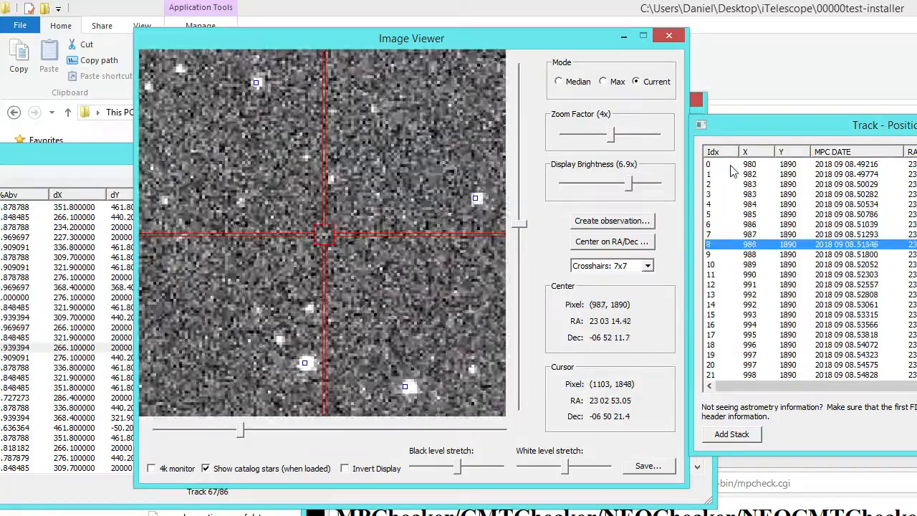
pyautogui.press('Up')
pyautogui.press('Up')
pyautogui.press('Up')
pyautogui.press('Up')
pyautogui.press('Up')
pyautogui.press('Up')
pyautogui.press('Up')
pyautogui.press('Up')
pyautogui.press('Up')
pyautogui.press('Up')
pyautogui.press('Up')
pyautogui.press('Up')
pyautogui.press('Up')
pyautogui.press('Up')
pyautogui.press('Up')
pyautogui.press('Up')
pyautogui.press('Up')
pyautogui.press('Up')
pyautogui.press('Up')
pyautogui.press('Up')
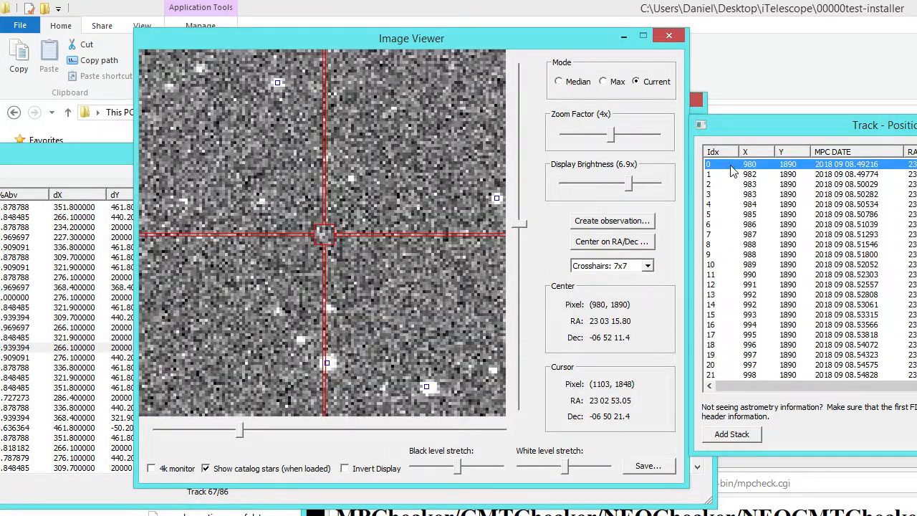
pyautogui.press('Down')
pyautogui.press('Down')
pyautogui.press('Down')
pyautogui.press('Down')
pyautogui.press('Down')
pyautogui.press('Down')
pyautogui.press('Down')
pyautogui.press('Down')
pyautogui.press('Down')
pyautogui.press('Down')
pyautogui.press('Down')
pyautogui.press('Down')
pyautogui.press('Down')
pyautogui.press('Down')
pyautogui.press('Down')
pyautogui.press('Down')
pyautogui.press('Down')
pyautogui.press('Down')
pyautogui.press('Down')
pyautogui.press('Down')
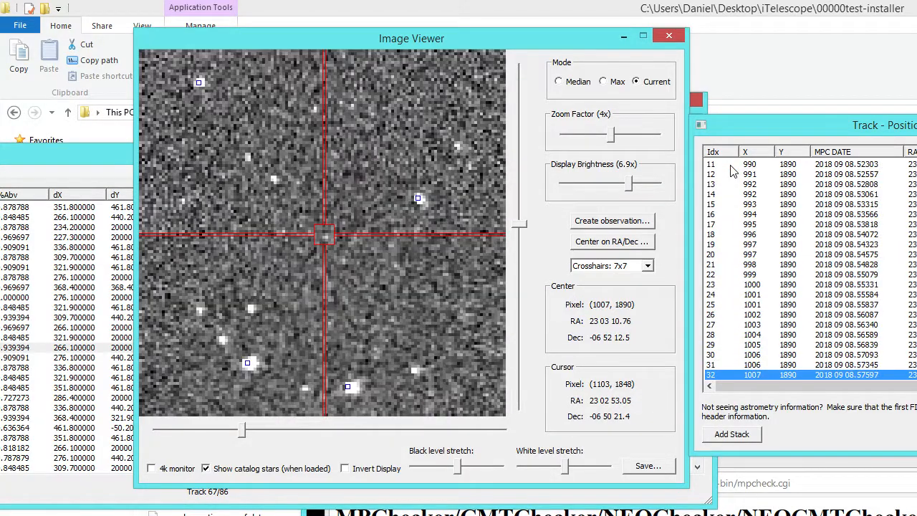
# - Stack positions 0 to 6 of the unmatched track, zoom to 8x, and create an observation at the stacked object
pyautogui.moveTo(110, 158); pyautogui.dragTo(121, 160)
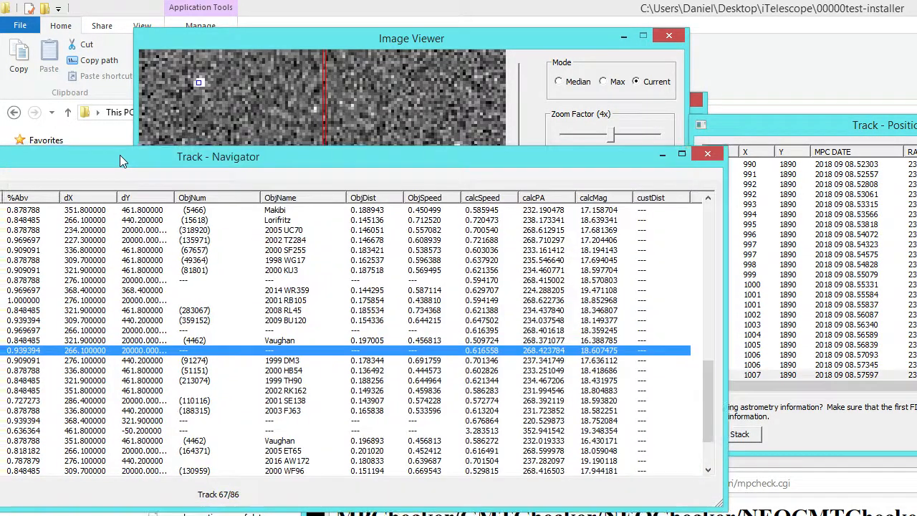
pyautogui.moveTo(354, 46); pyautogui.dragTo(329, 45)
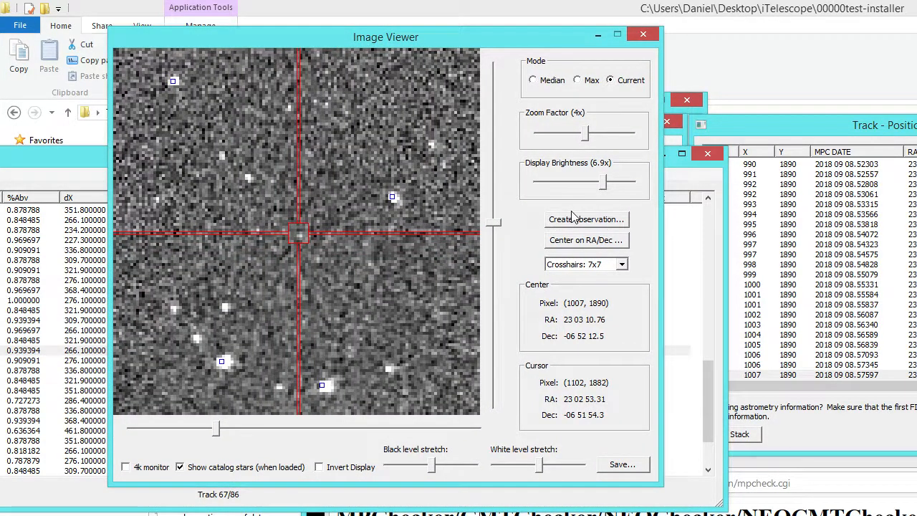
pyautogui.moveTo(739, 131); pyautogui.dragTo(724, 148)
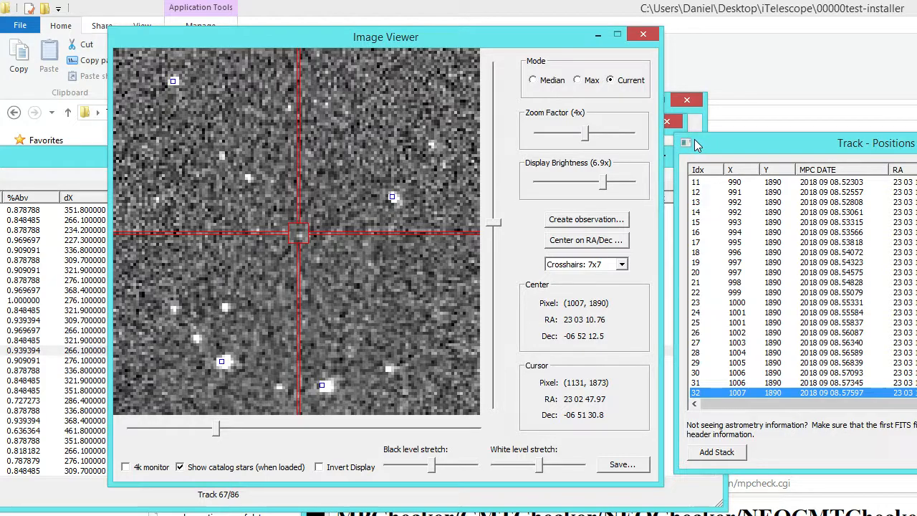
pyautogui.moveTo(709, 147); pyautogui.dragTo(703, 149)
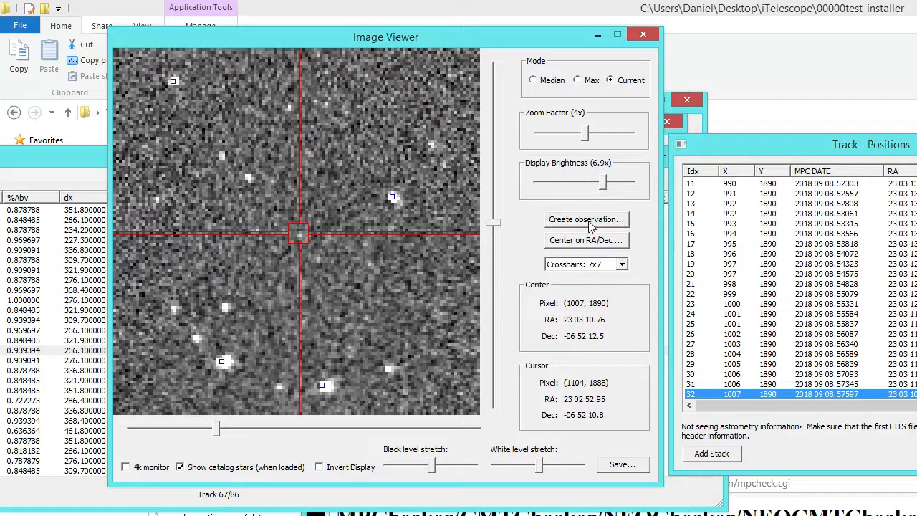
pyautogui.moveTo(740, 149)
pyautogui.mouseDown()
pyautogui.moveTo(731, 152)
pyautogui.moveTo(740, 154)
pyautogui.mouseUp()
pyautogui.scroll(3, 751, 224)
pyautogui.scroll(1, 752, 229)
pyautogui.click(729, 190)
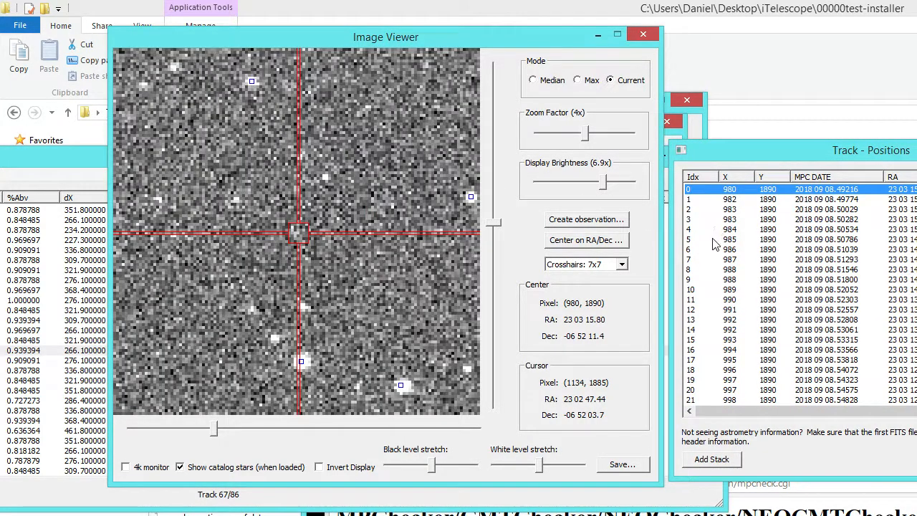
pyautogui.keyDown('shift'); pyautogui.click(709, 250); pyautogui.keyUp('shift')
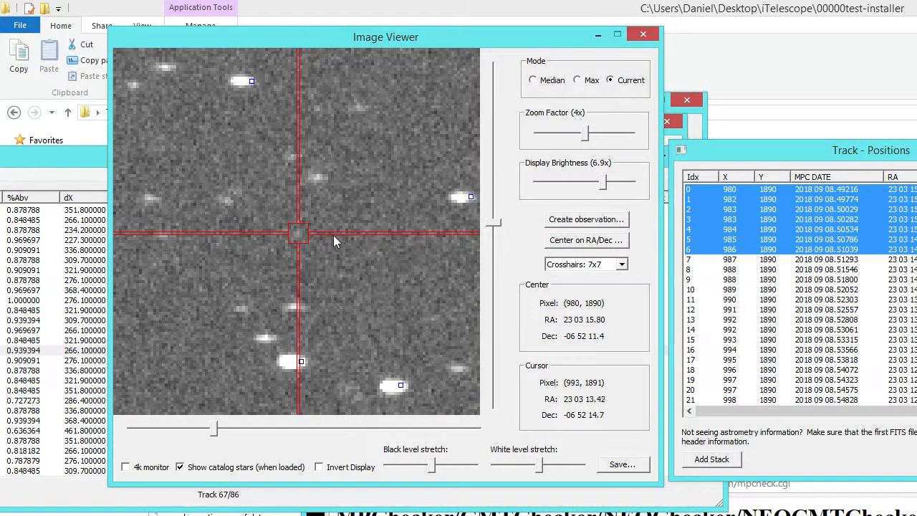
pyautogui.moveTo(585, 139); pyautogui.dragTo(609, 136)
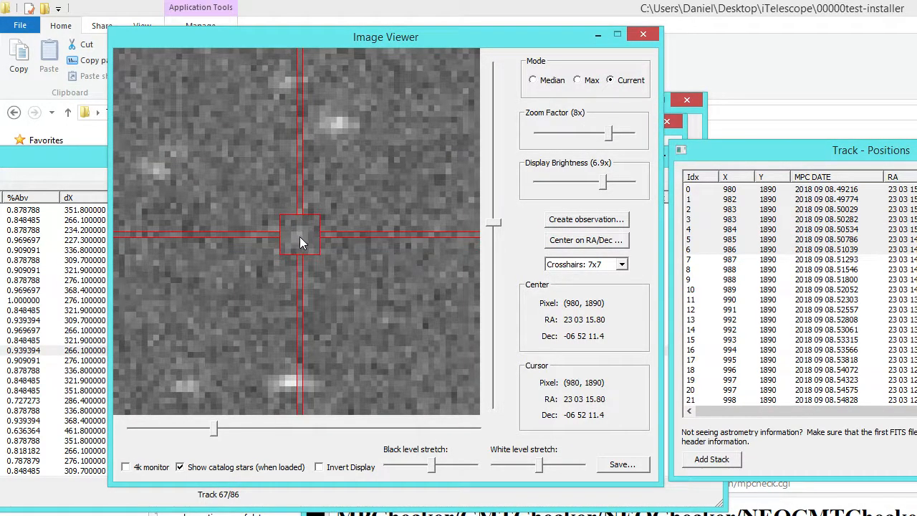
pyautogui.click(562, 225)
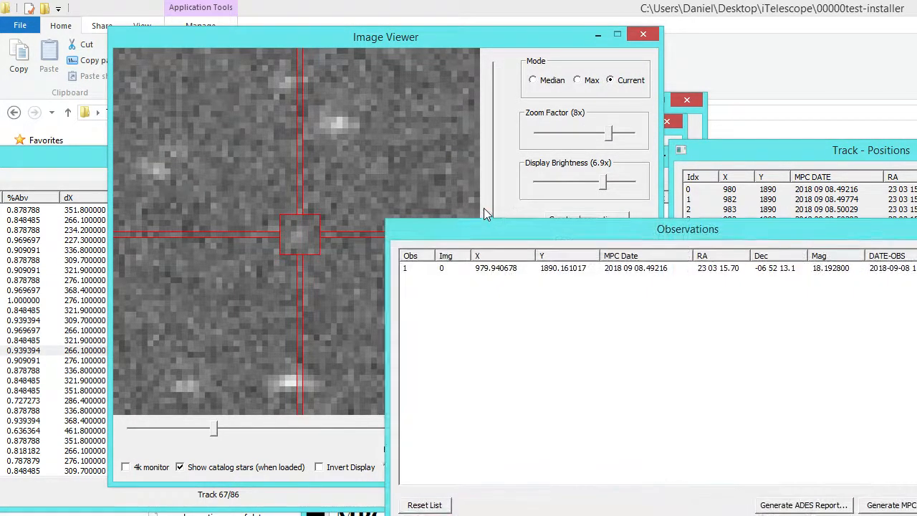
# - Clear the observations list from the viewer, stack positions 7 to 14 of the track, and create a second observation
pyautogui.moveTo(489, 229); pyautogui.dragTo(590, 424)
pyautogui.moveTo(747, 146); pyautogui.dragTo(746, 86)
pyautogui.click(719, 201)
pyautogui.keyDown('shift'); pyautogui.click(721, 268); pyautogui.keyUp('shift')
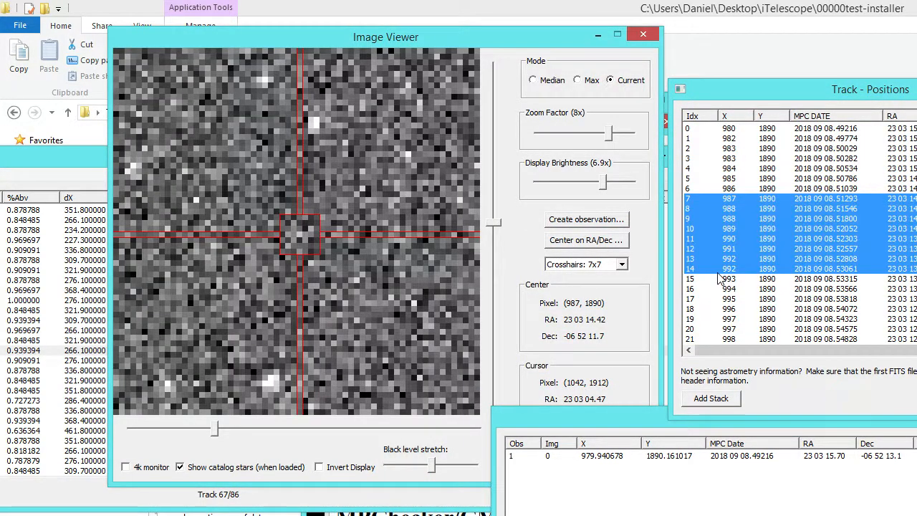
pyautogui.click(300, 235)
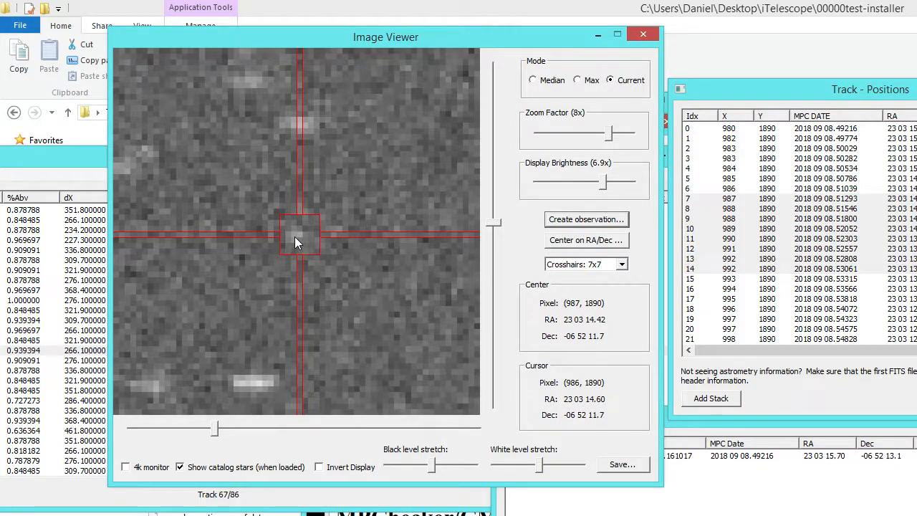
# - Stack positions 15 to 25 of the track and create a third observation at the centred object
pyautogui.click(727, 279)
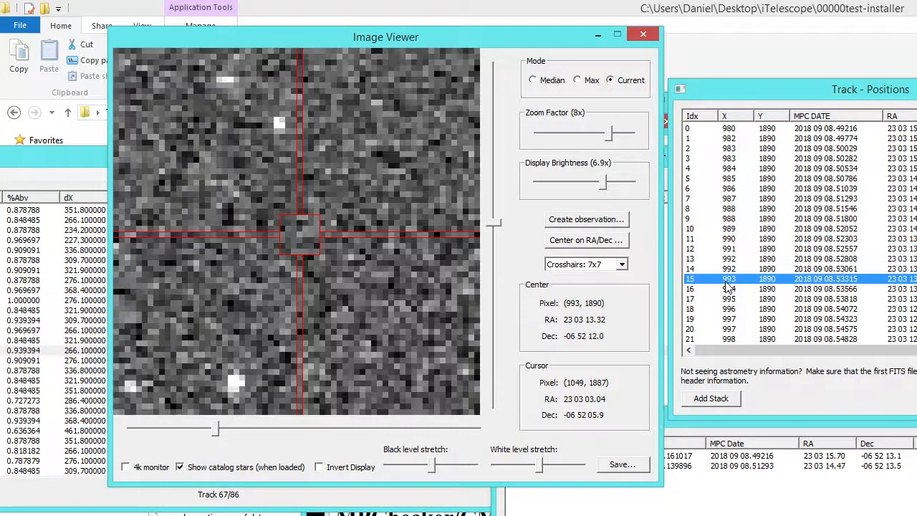
pyautogui.scroll(-4, 734, 305)
pyautogui.keyDown('shift'); pyautogui.click(720, 261); pyautogui.keyUp('shift')
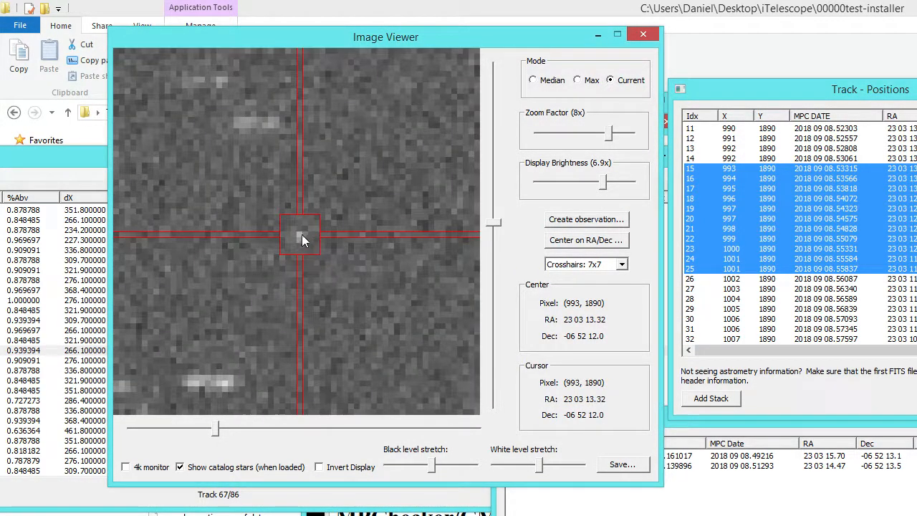
pyautogui.click(299, 234)
pyautogui.click(566, 219)
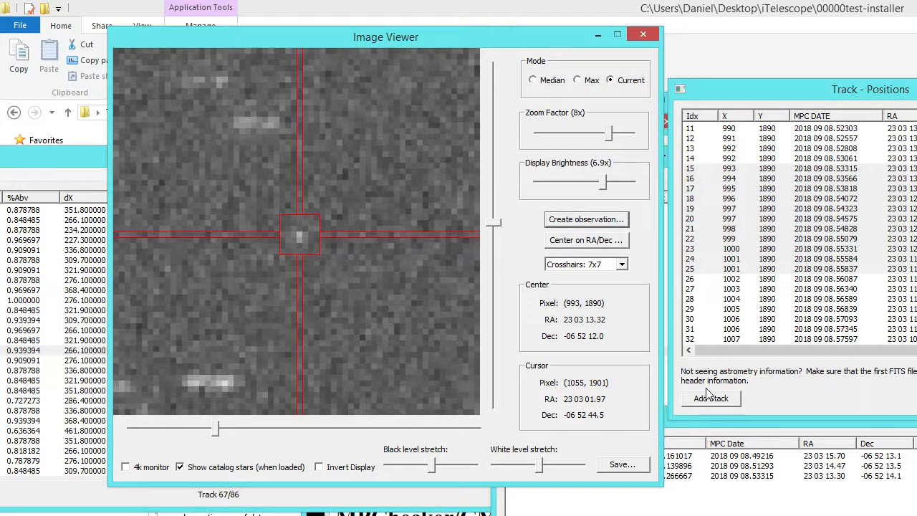
# - Stack positions 26 to 32 of the track and create a fourth observation at the centred object
pyautogui.click(718, 279)
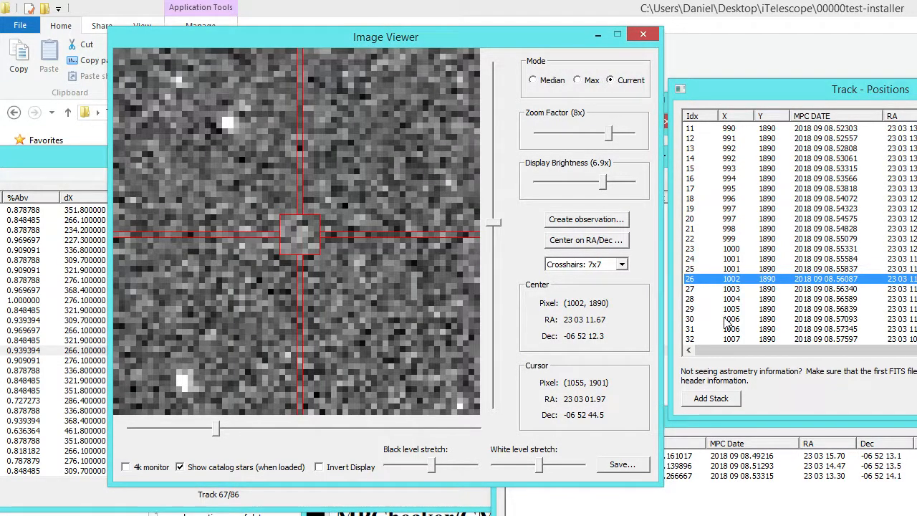
pyautogui.keyDown('shift'); pyautogui.click(728, 339); pyautogui.keyUp('shift')
pyautogui.click(301, 237)
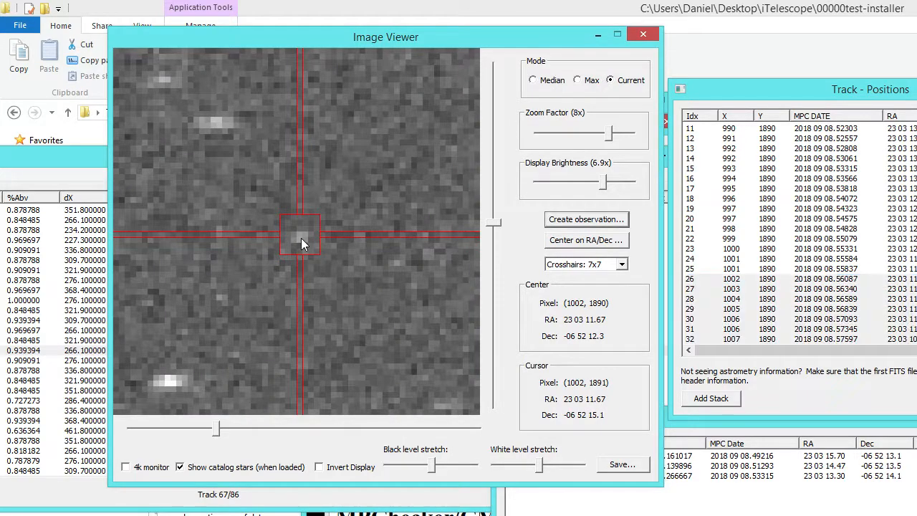
pyautogui.click(550, 220)
# - Bring the observations list forward and open the parameters for generating an MPC1992 report from its four observations
pyautogui.moveTo(681, 423); pyautogui.dragTo(383, 105)
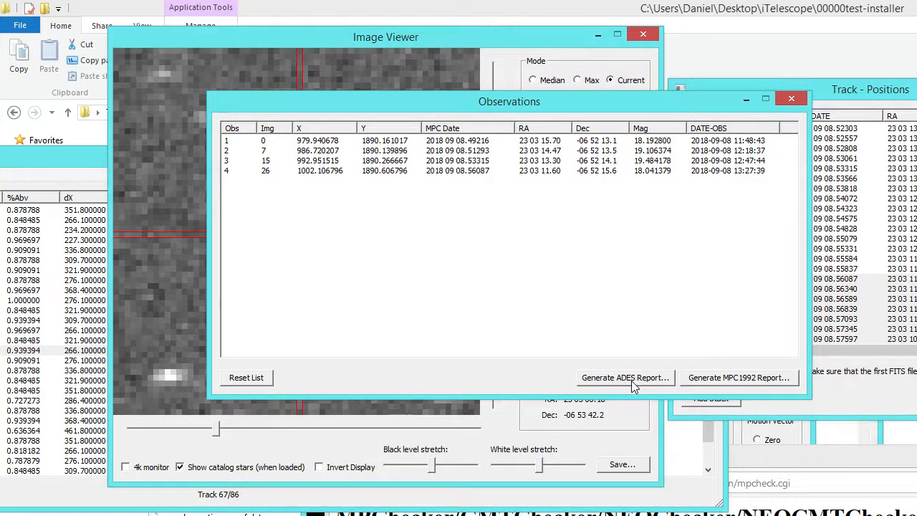
pyautogui.click(739, 382)
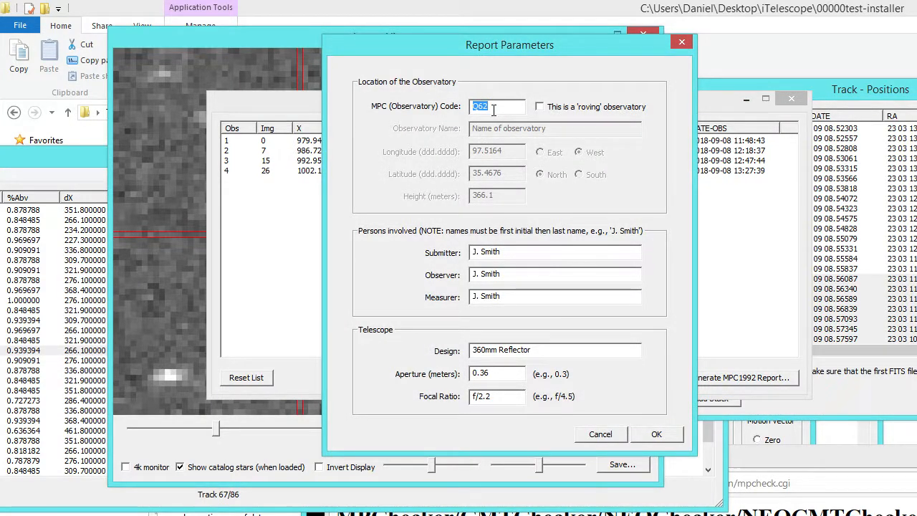
pyautogui.click(492, 105)
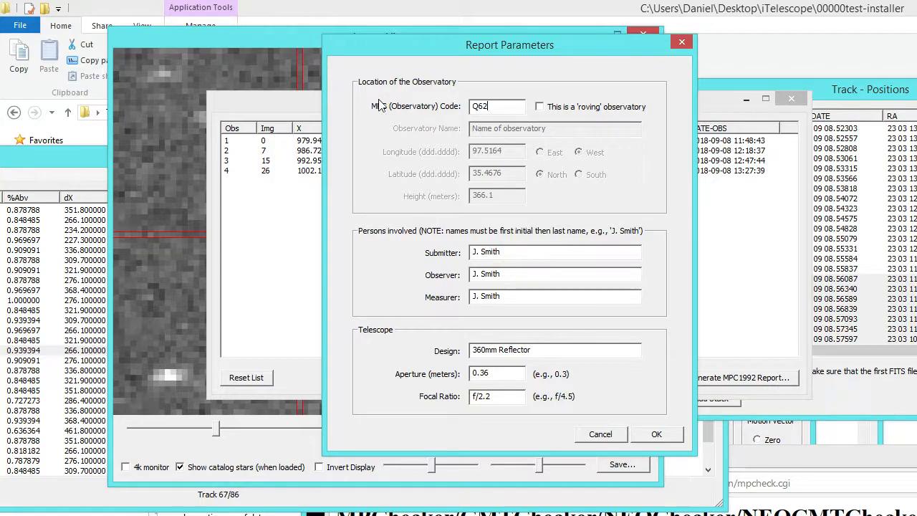
# - Turn on the roving observatory option to view its location fields, and switch back to observatory code Q62
pyautogui.click(539, 107)
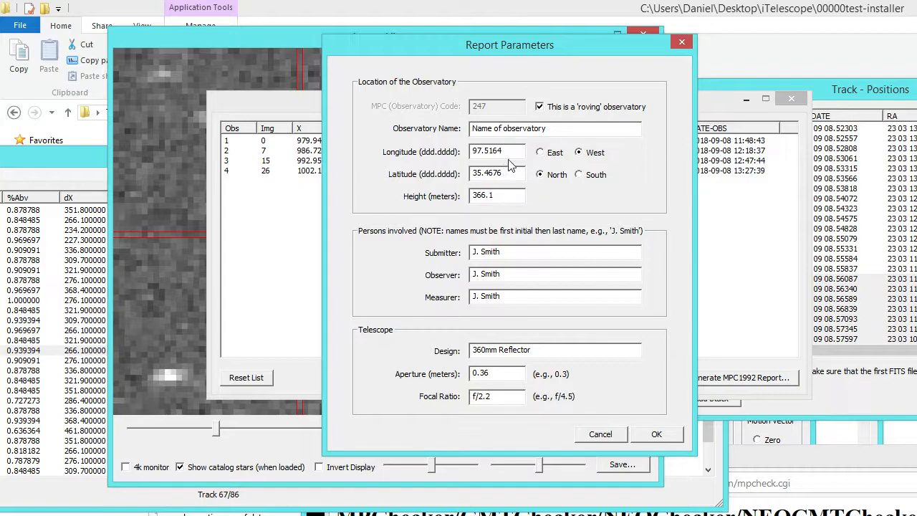
pyautogui.click(541, 108)
pyautogui.moveTo(490, 106); pyautogui.dragTo(422, 106)
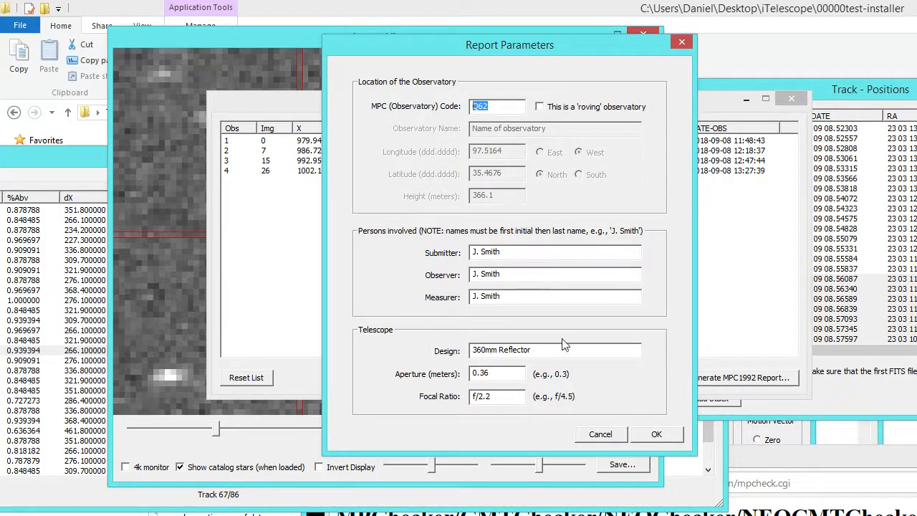
# - Accept the report parameters and continue to the MPC1992 object designation
pyautogui.click(646, 431)
pyautogui.moveTo(550, 265); pyautogui.dragTo(406, 263)
pyautogui.moveTo(475, 177); pyautogui.dragTo(465, 191)
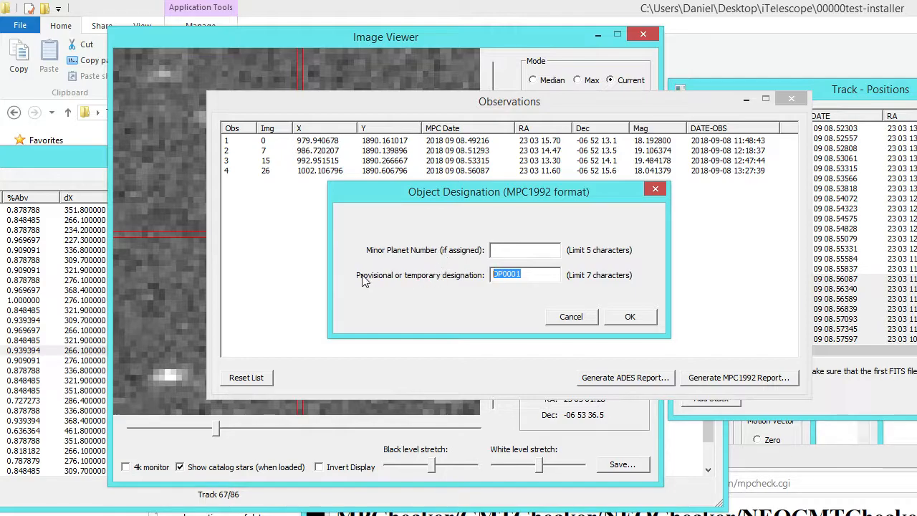
# - Try to assign the unpacked name 2018 RT13 as the provisional designation for the MPC1992 report
pyautogui.moveTo(523, 275); pyautogui.dragTo(388, 276)
pyautogui.write('2018 RT13')
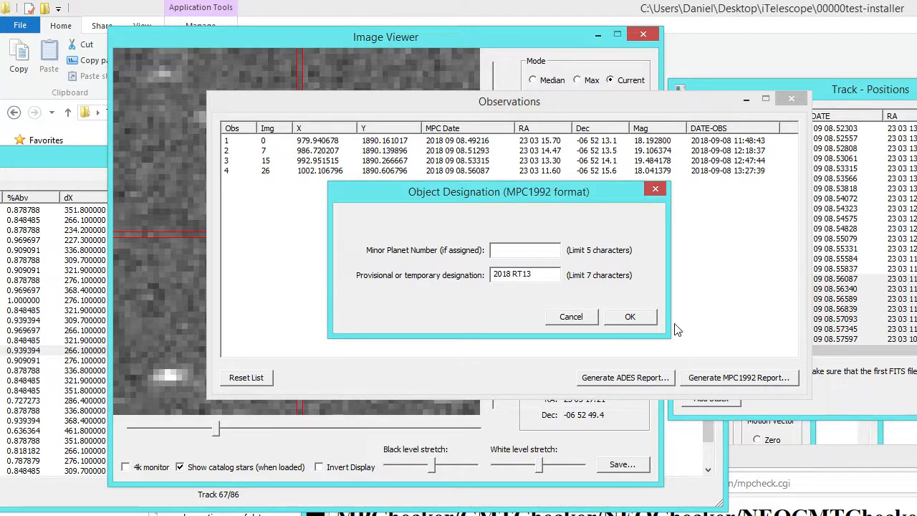
pyautogui.click(637, 319)
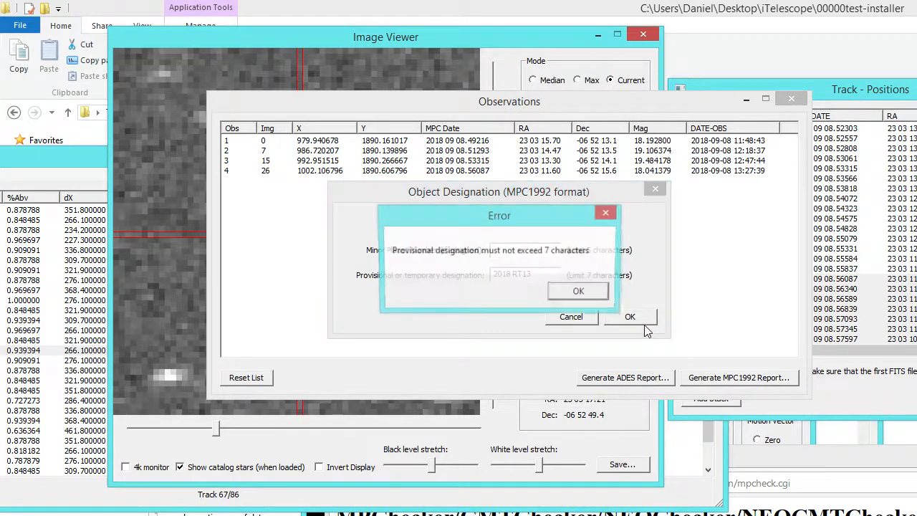
pyautogui.click(578, 292)
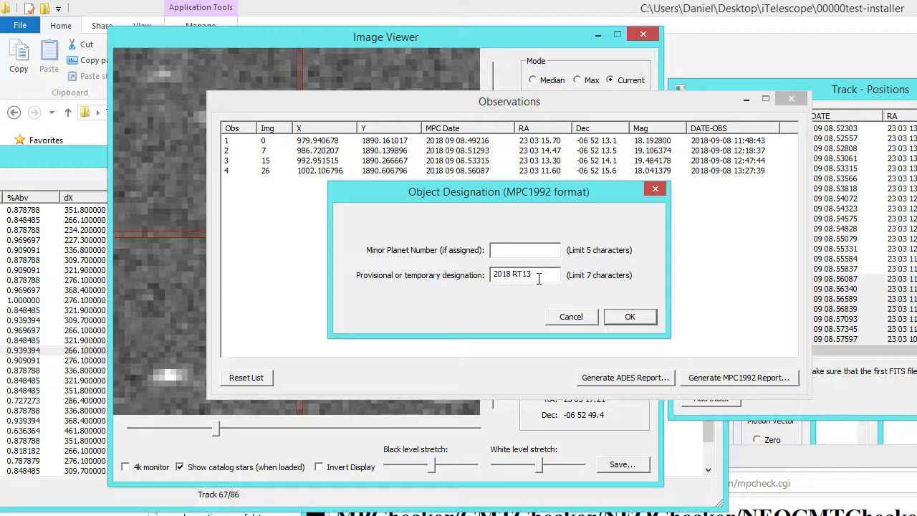
pyautogui.moveTo(539, 274); pyautogui.dragTo(423, 273)
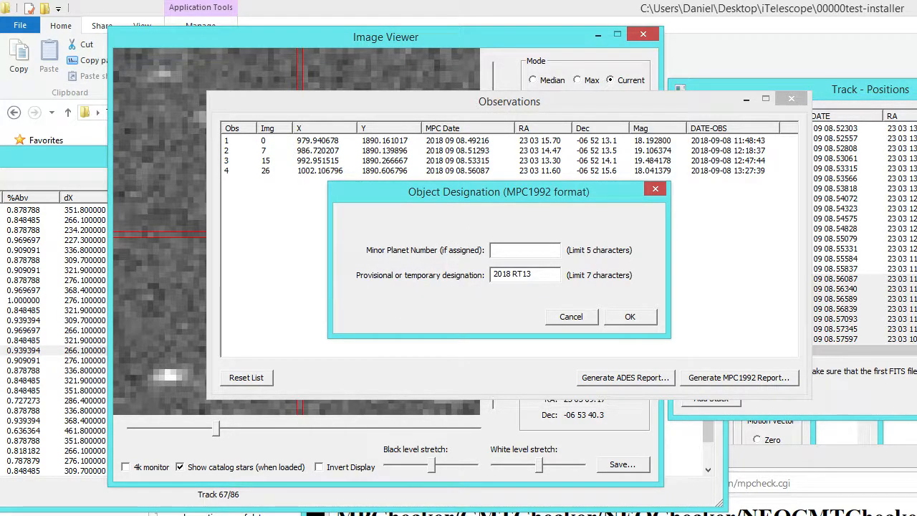
# - Switch to the main Tycho window and open the Designation Converter calculator
pyautogui.hotkey('alt', 'Tab')
pyautogui.click(404, 142)
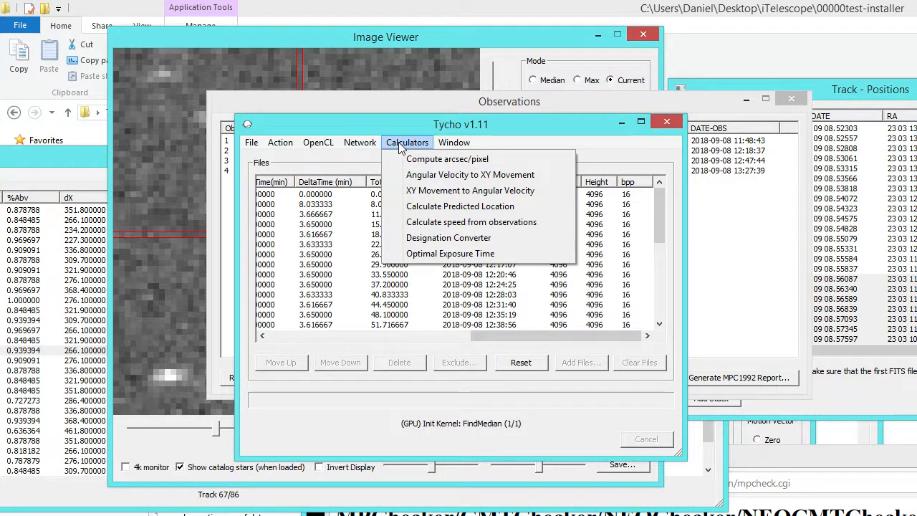
pyautogui.click(449, 237)
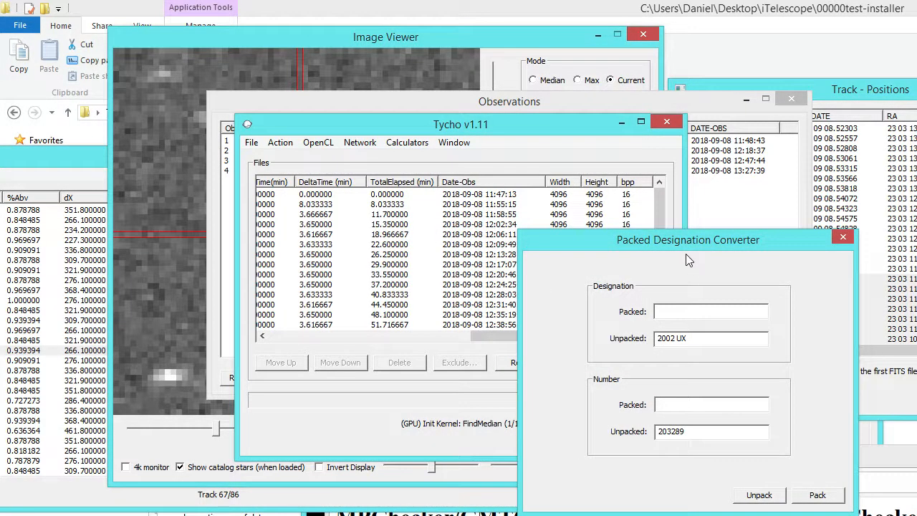
pyautogui.moveTo(687, 255); pyautogui.dragTo(542, 187)
# - Convert the unpacked designation 2018 RT13 to its packed form and copy the packed result
pyautogui.click(543, 365)
pyautogui.doubleClick(523, 366)
pyautogui.moveTo(556, 272); pyautogui.dragTo(435, 270)
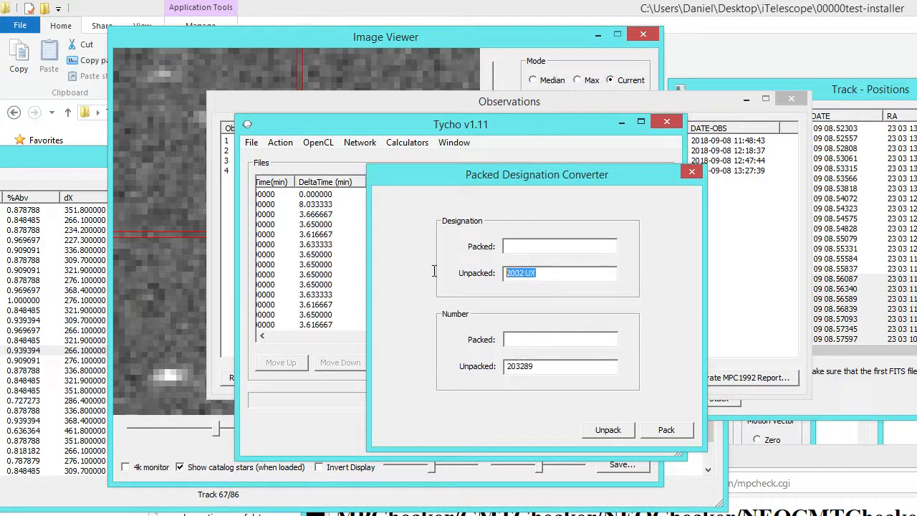
pyautogui.write('2018 RT13')
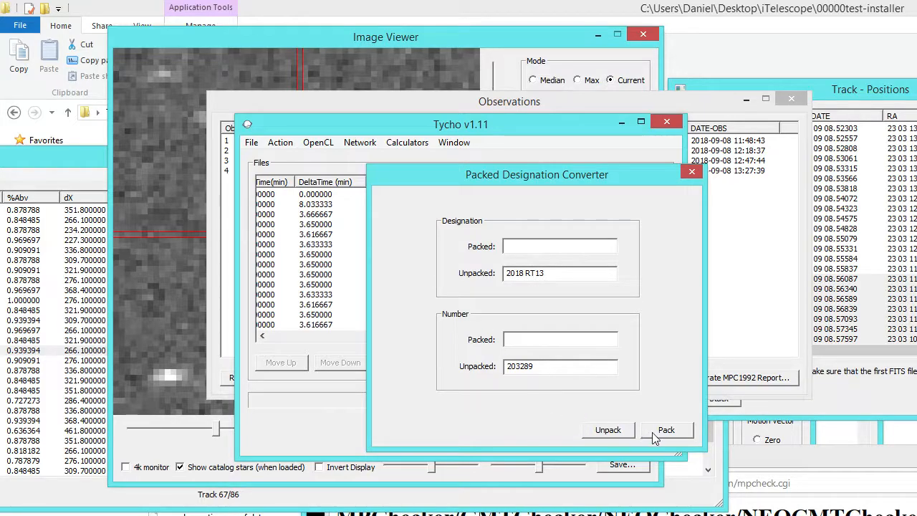
pyautogui.click(663, 431)
pyautogui.moveTo(558, 245); pyautogui.dragTo(470, 254)
pyautogui.hotkey('ctrl', 'c')
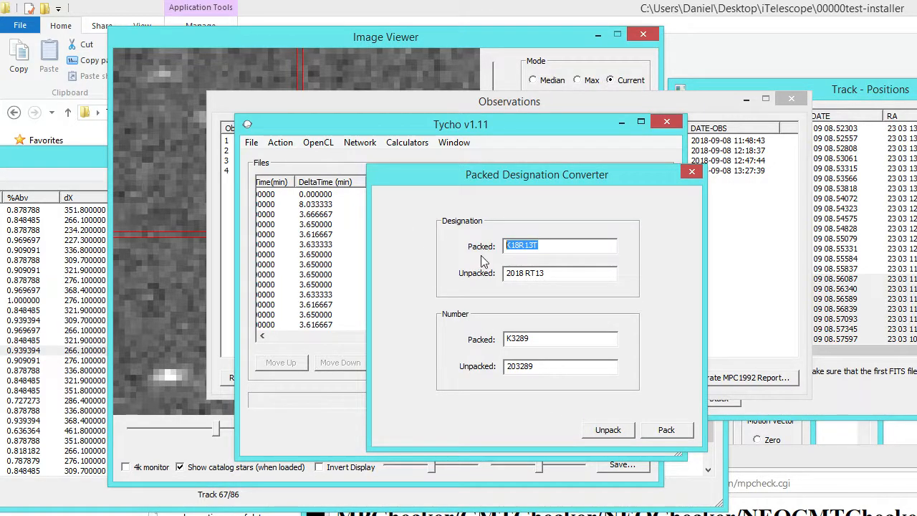
# - Replace the provisional designation with the copied packed form K18R13T and generate the MPC1992 report
pyautogui.moveTo(511, 177); pyautogui.dragTo(680, 229)
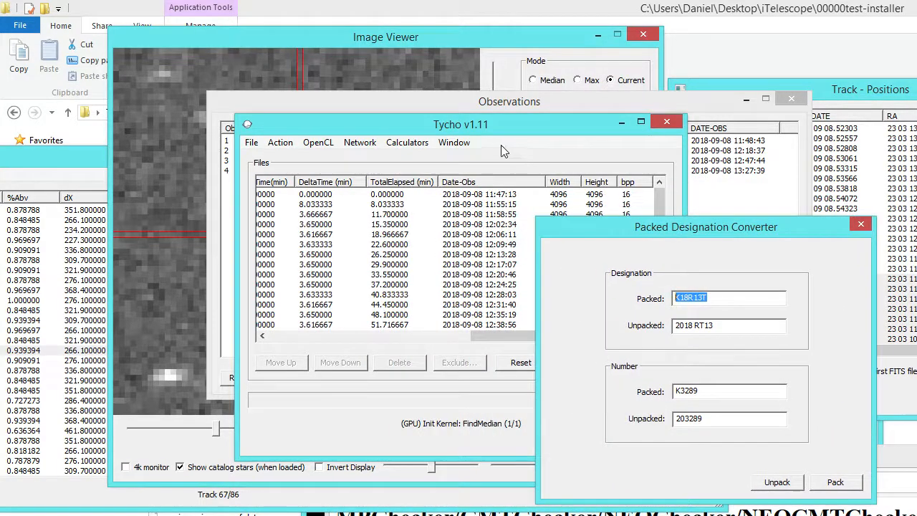
pyautogui.moveTo(495, 128); pyautogui.dragTo(360, 238)
pyautogui.click(456, 199)
pyautogui.hotkey('ctrl', 'v')
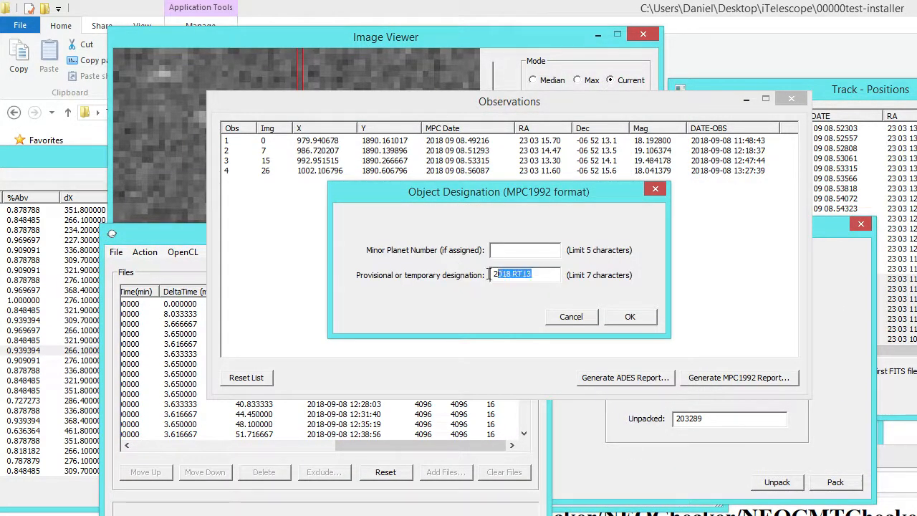
pyautogui.click(629, 318)
pyautogui.click(522, 286)
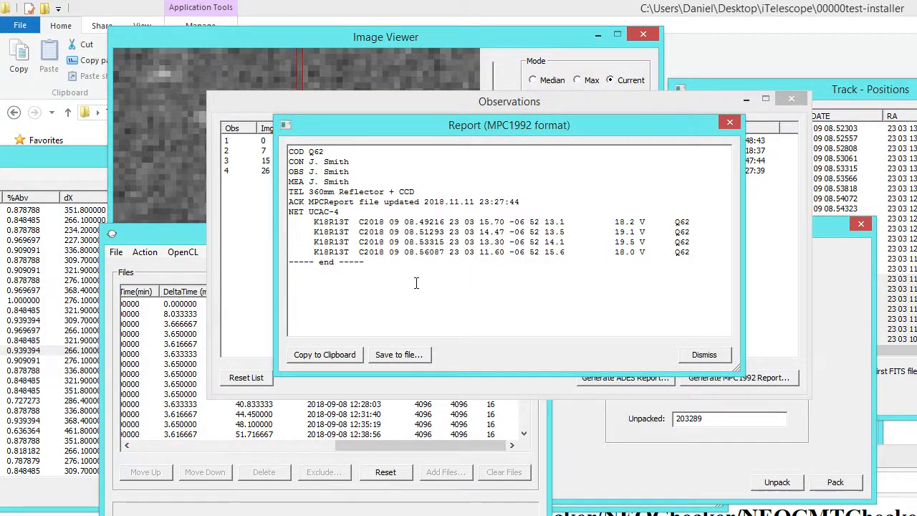
# - Copy the MPC1992 report to the clipboard and dismiss the report
pyautogui.hotkey('ctrl', 'a')
pyautogui.click(398, 276)
pyautogui.click(321, 356)
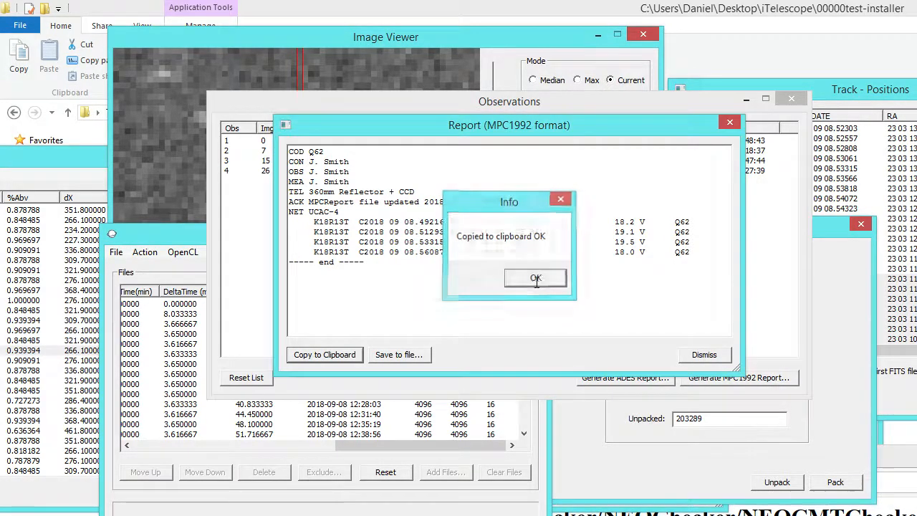
pyautogui.click(535, 278)
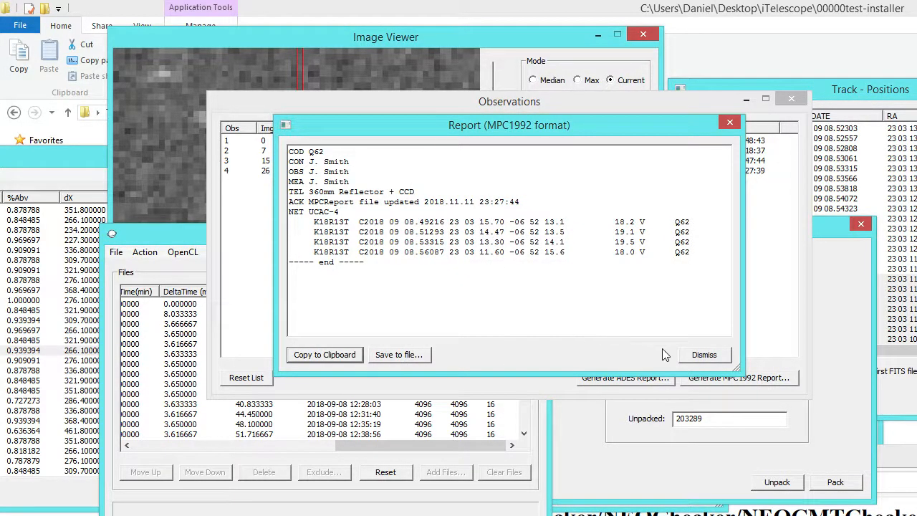
pyautogui.click(704, 355)
# - Start an ADES report with the existing report parameters and set the provisional ID to 2018 RT13
pyautogui.click(594, 379)
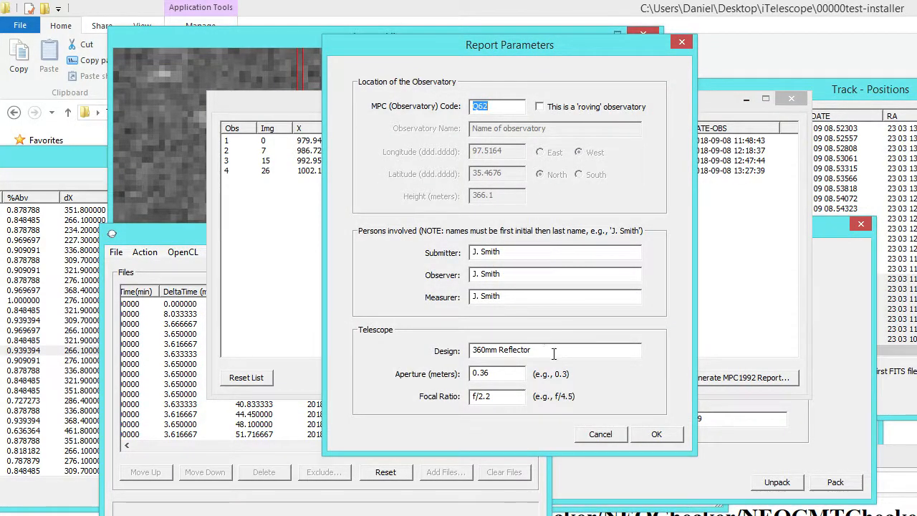
pyautogui.click(655, 433)
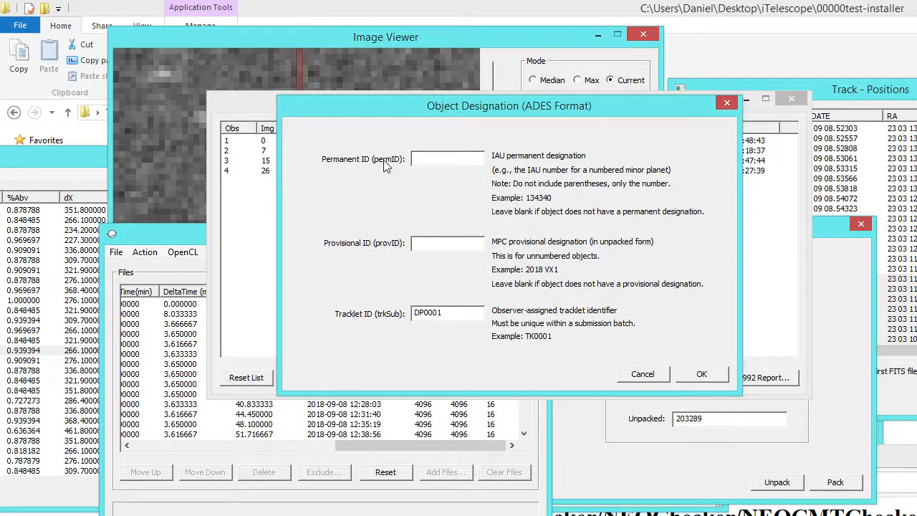
pyautogui.moveTo(433, 101); pyautogui.dragTo(418, 74)
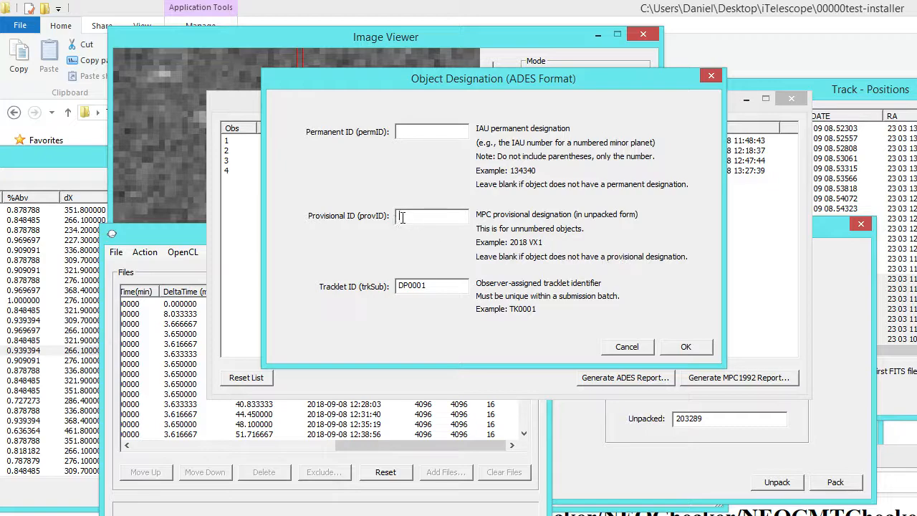
pyautogui.write('018 RT13')
pyautogui.press('Tab')
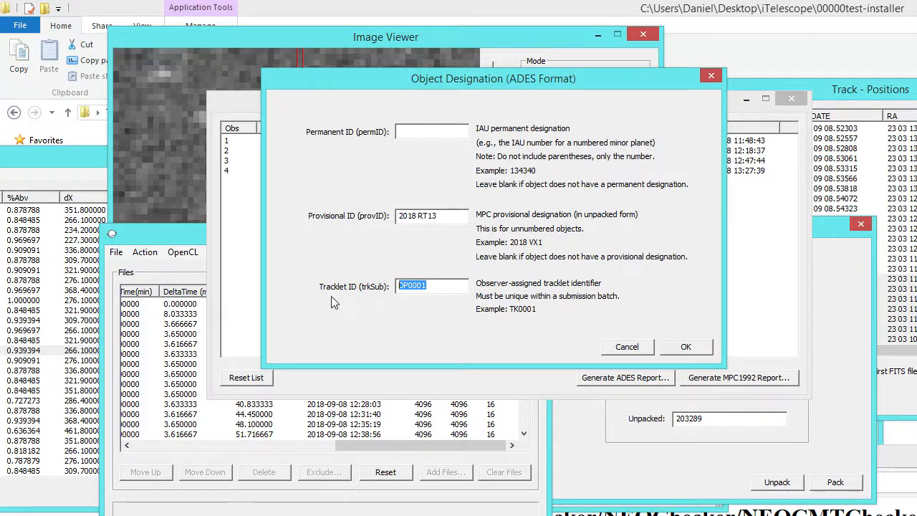
# - Keep DP0001 as the tracklet ID and generate the ADES report
pyautogui.moveTo(446, 290); pyautogui.dragTo(326, 290)
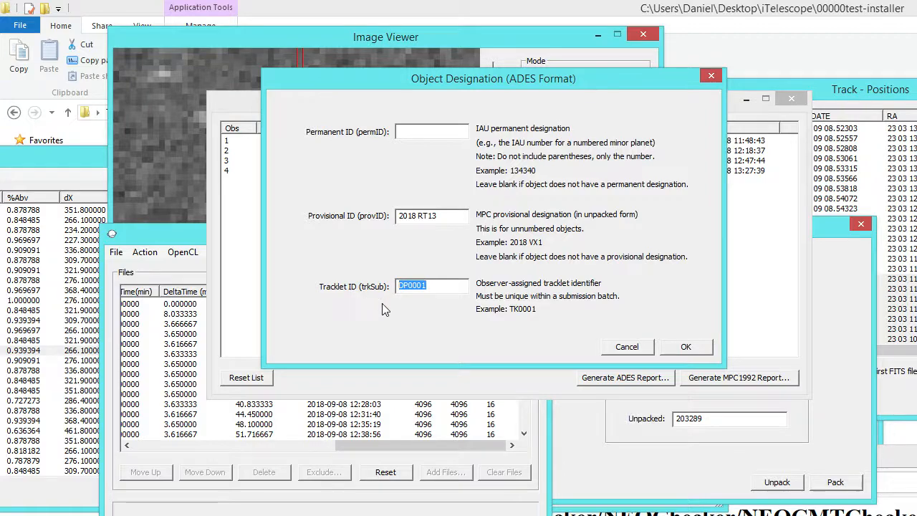
pyautogui.click(439, 290)
pyautogui.moveTo(439, 290); pyautogui.dragTo(375, 293)
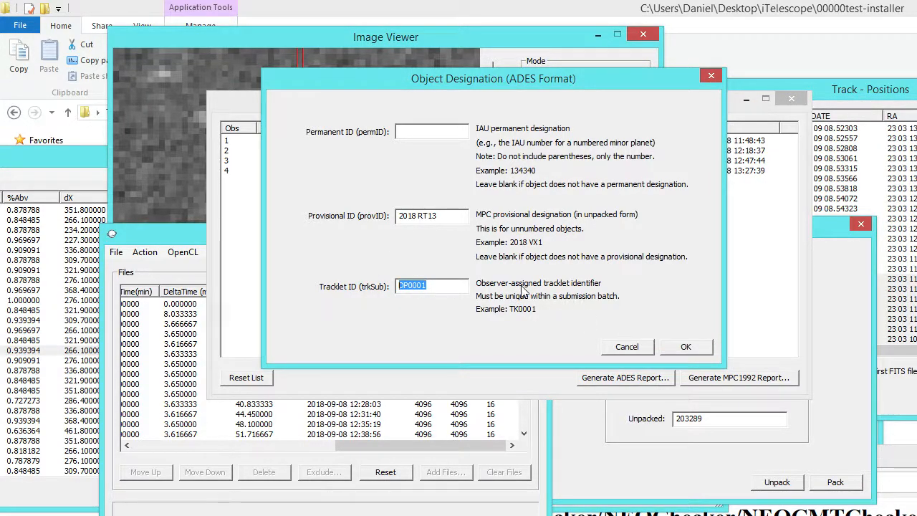
pyautogui.click(685, 347)
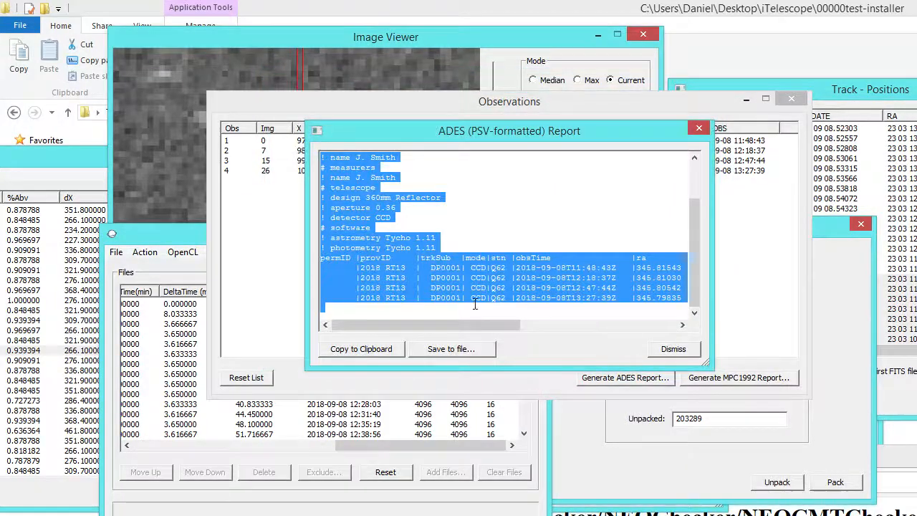
# - Enlarge the ADES report window to show every column and examine the four observation rows
pyautogui.moveTo(449, 125); pyautogui.dragTo(259, 64)
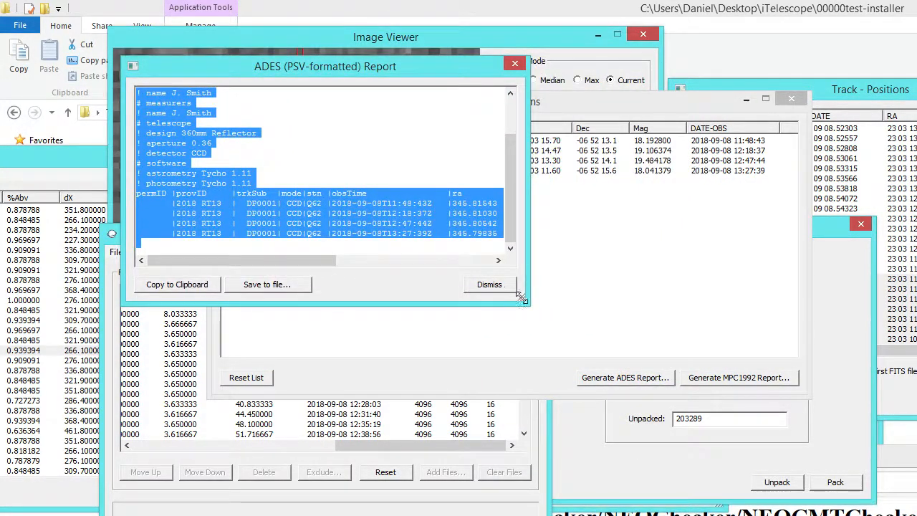
pyautogui.moveTo(525, 302); pyautogui.dragTo(854, 350)
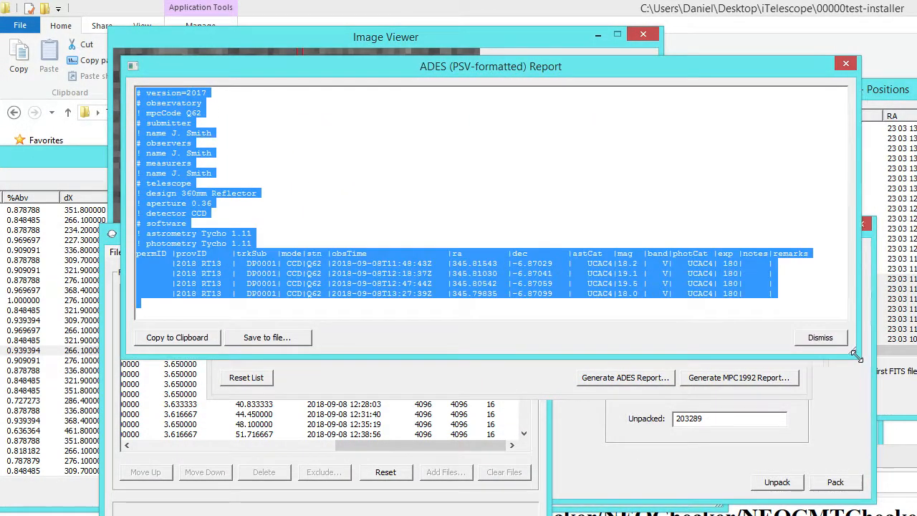
pyautogui.click(343, 263)
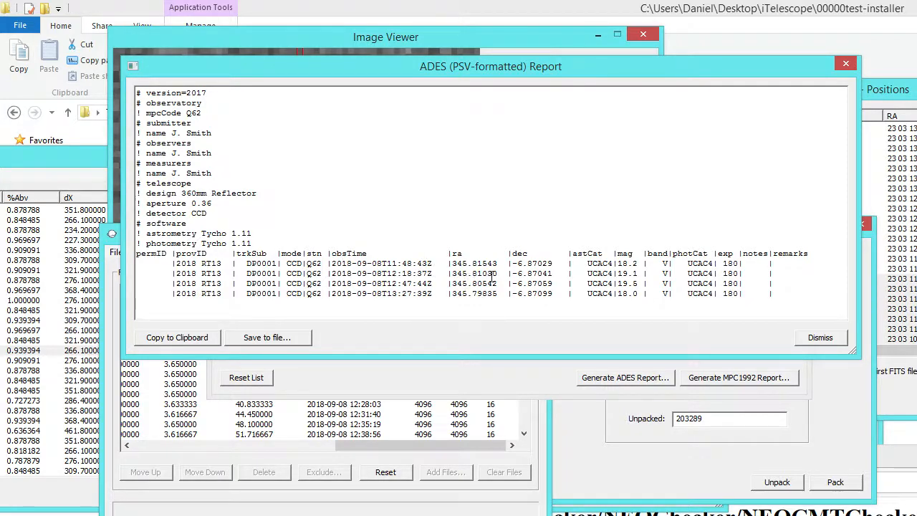
pyautogui.moveTo(546, 71); pyautogui.dragTo(522, 90)
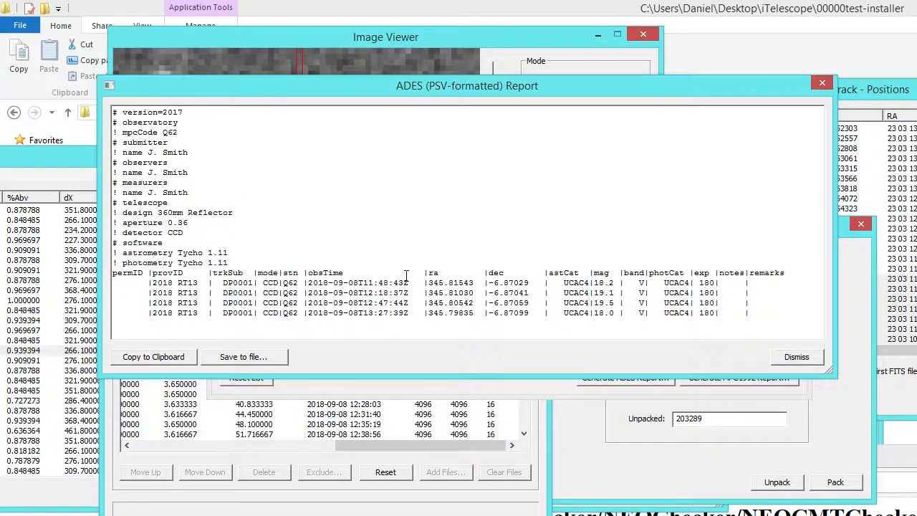